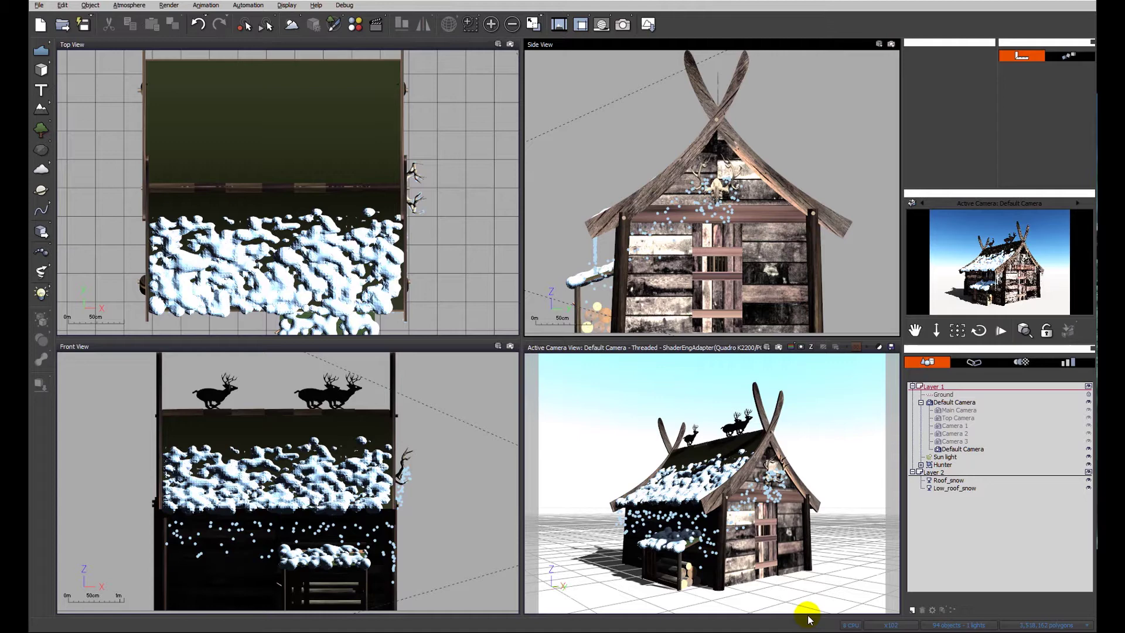
Select the cabin's end wall and open its planks-picture material in the material editor
click(794, 561)
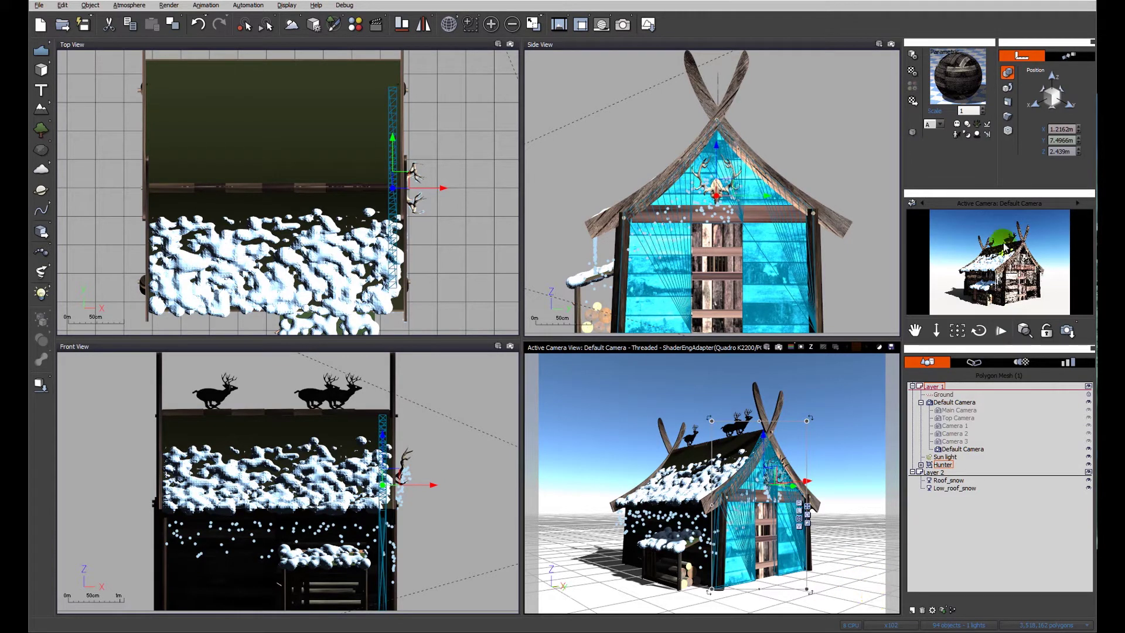
right_click(974, 90)
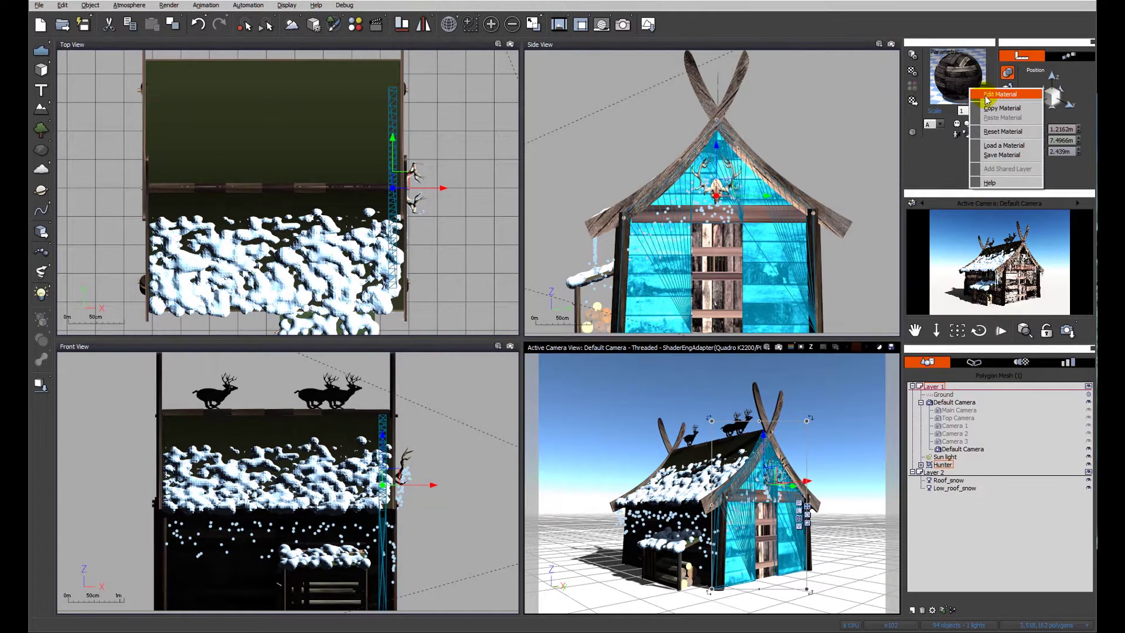
click(980, 94)
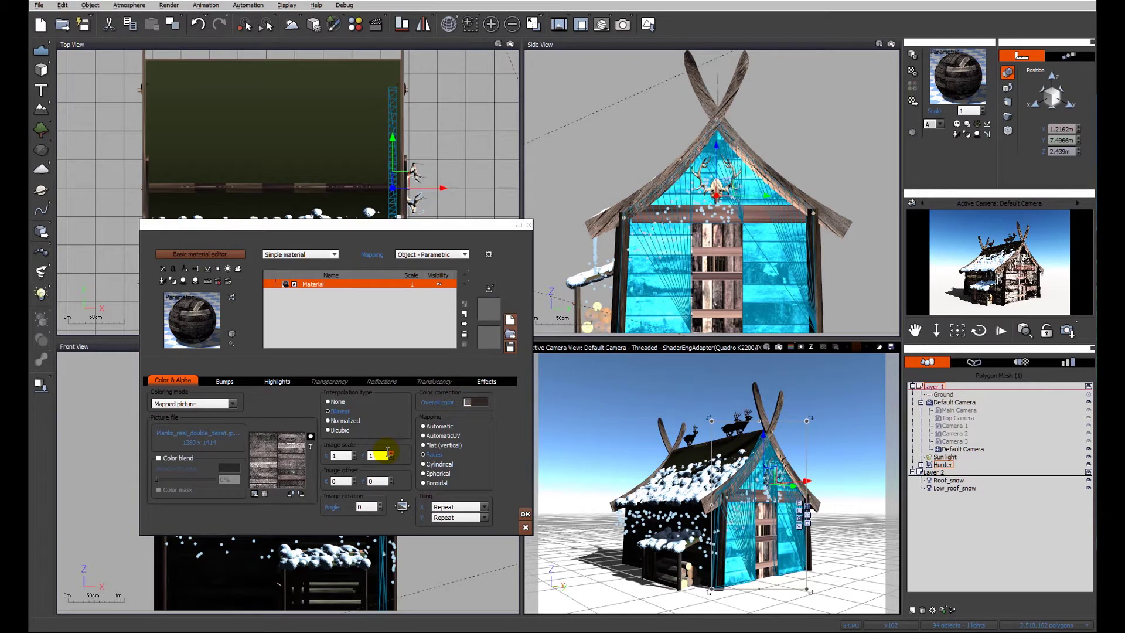
double_click(363, 284)
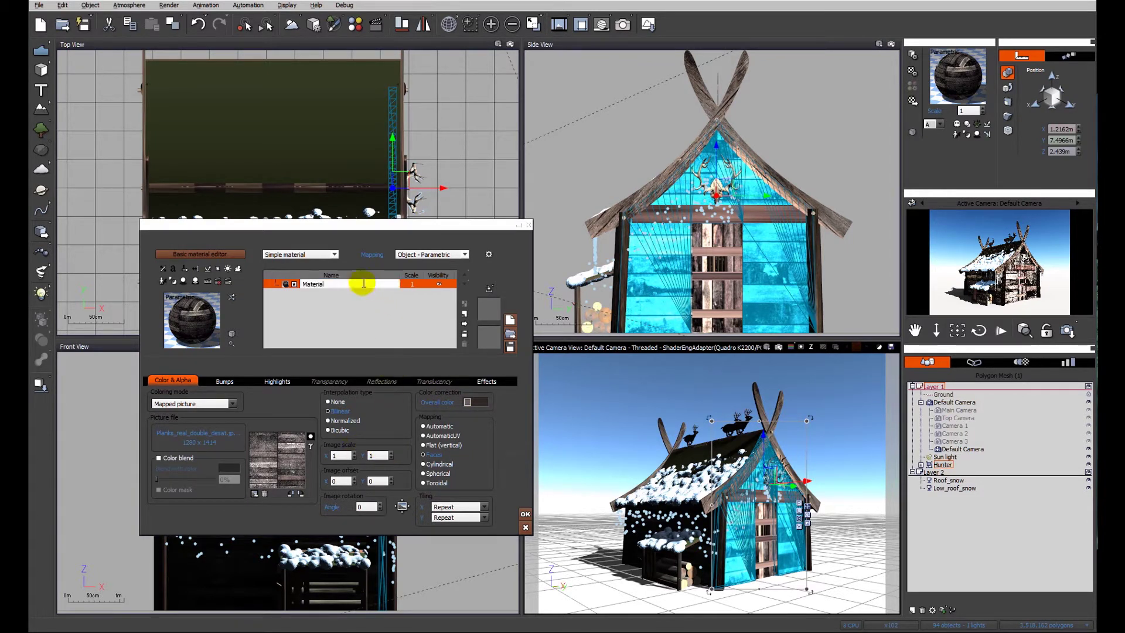
click(327, 293)
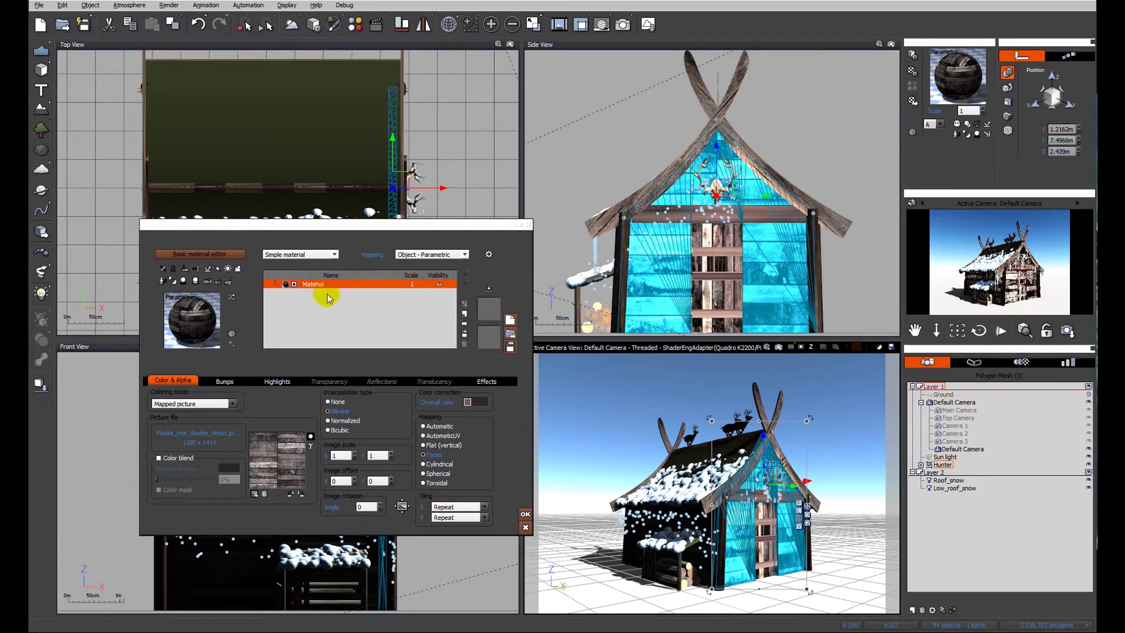
Add a New Layer above the base material and set its overall colour to pale blue-white
click(464, 316)
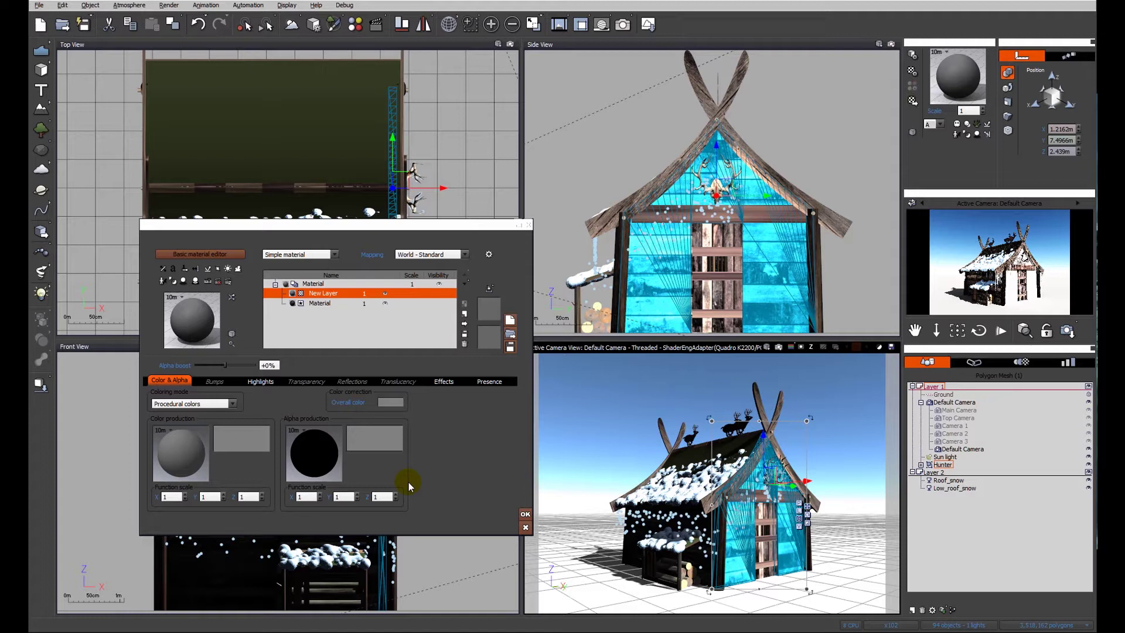
click(385, 403)
click(411, 409)
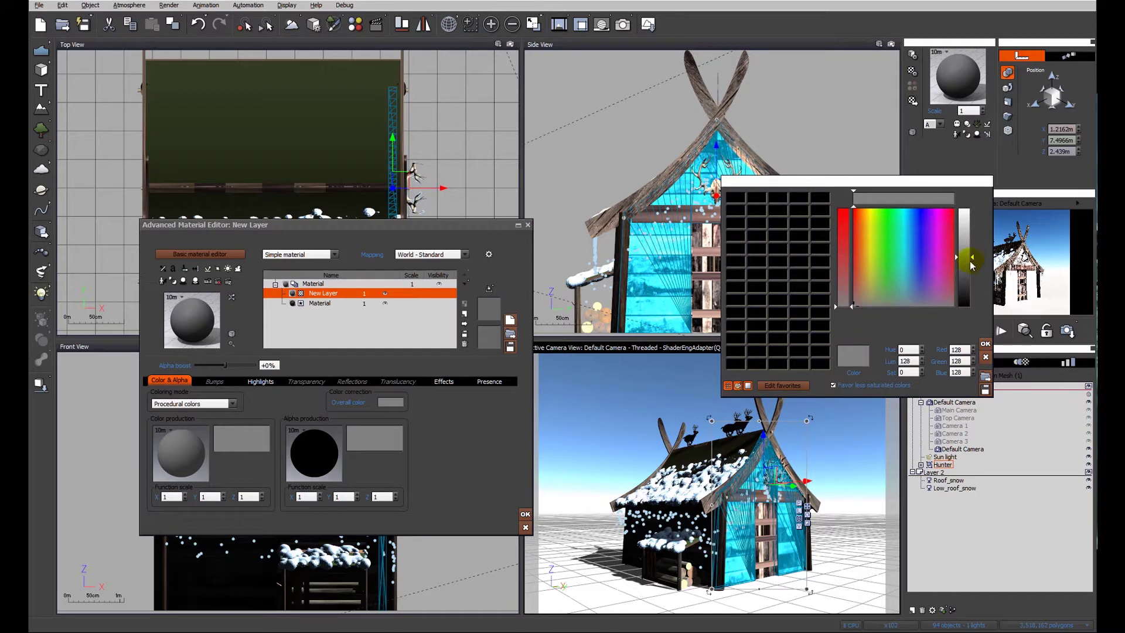
drag(966, 255, 971, 212)
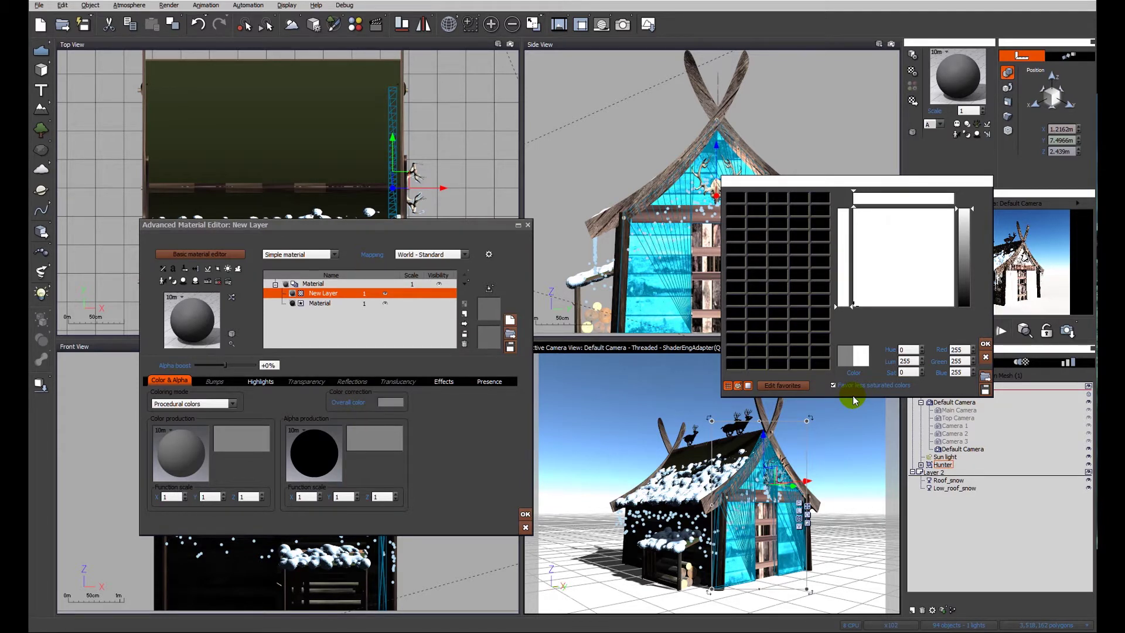
click(907, 218)
click(908, 218)
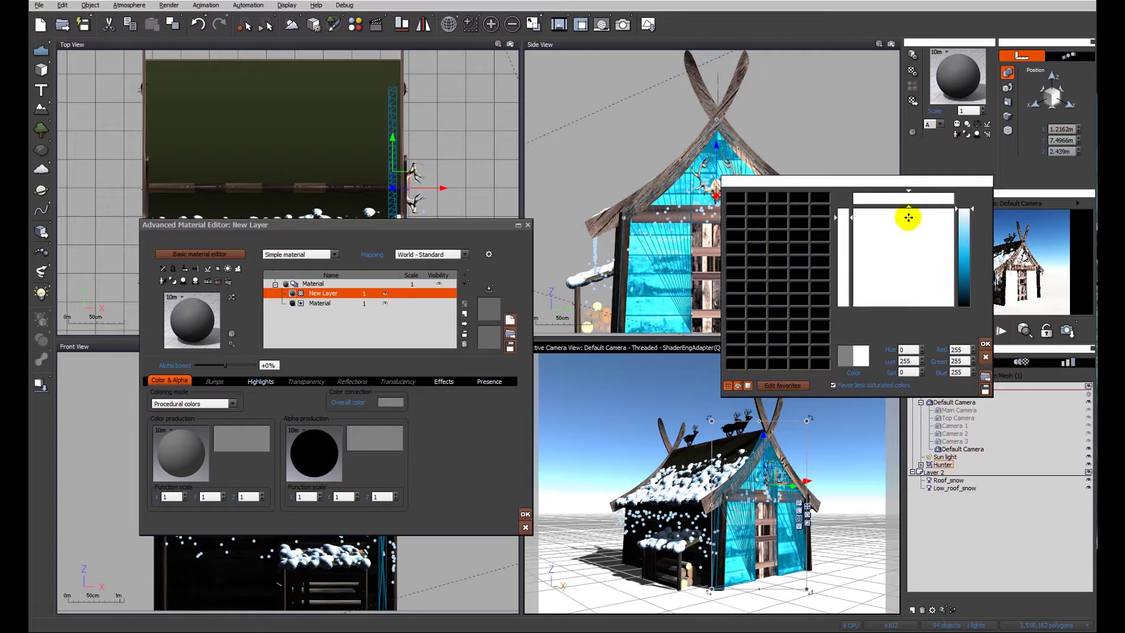
click(911, 217)
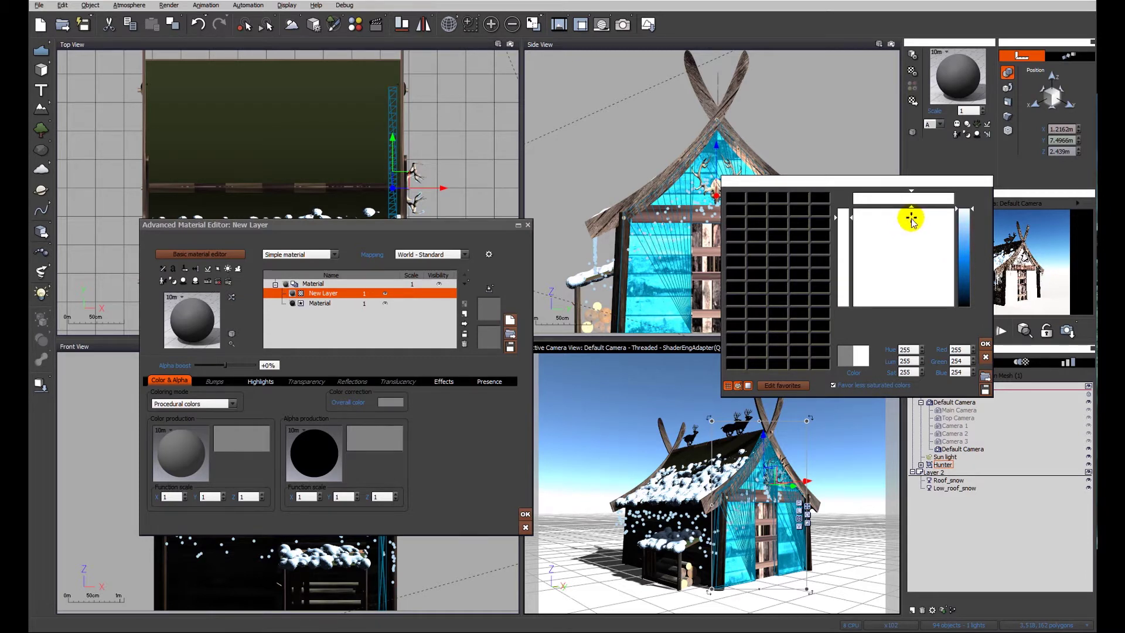
click(959, 220)
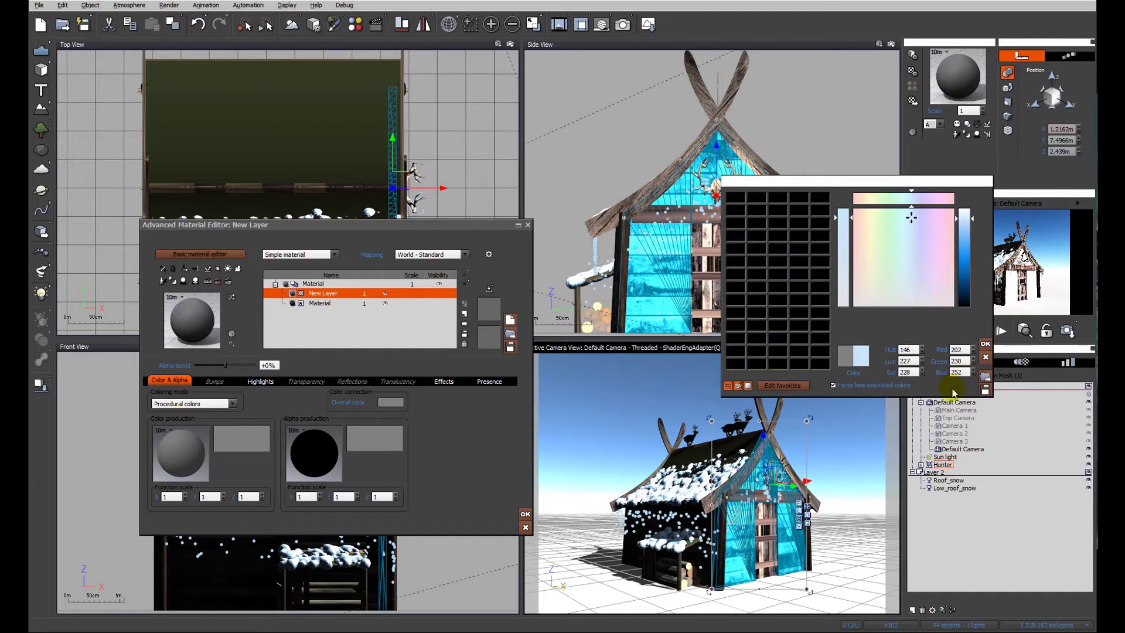
click(985, 346)
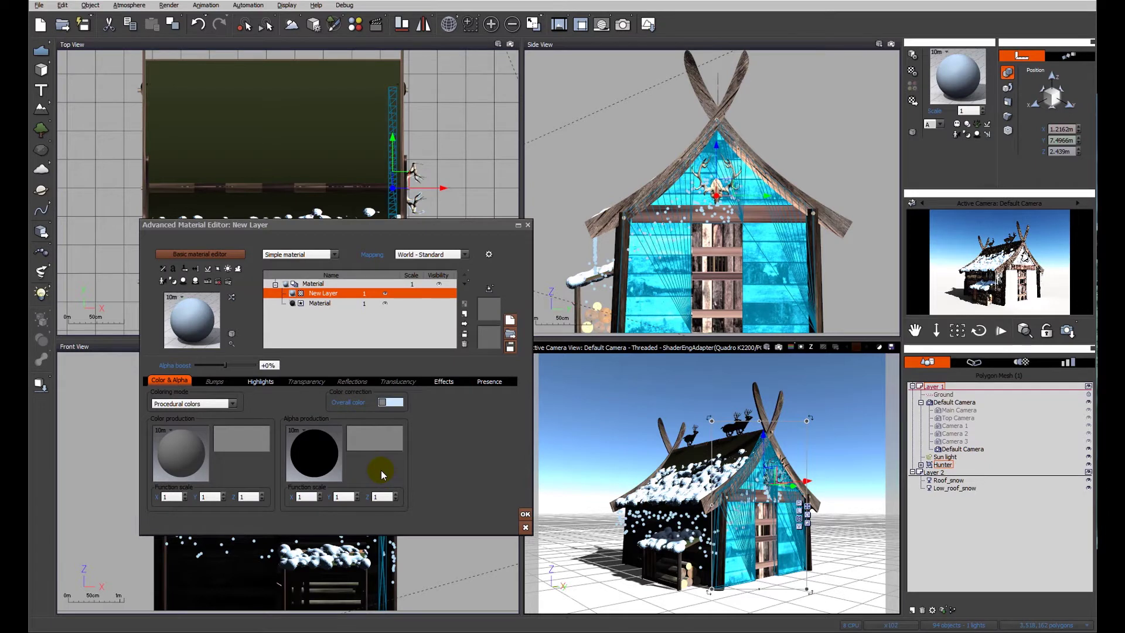
Open the New Layer's Alpha Production graph and move its Constant, Filter and Color map nodes upward
right_click(326, 459)
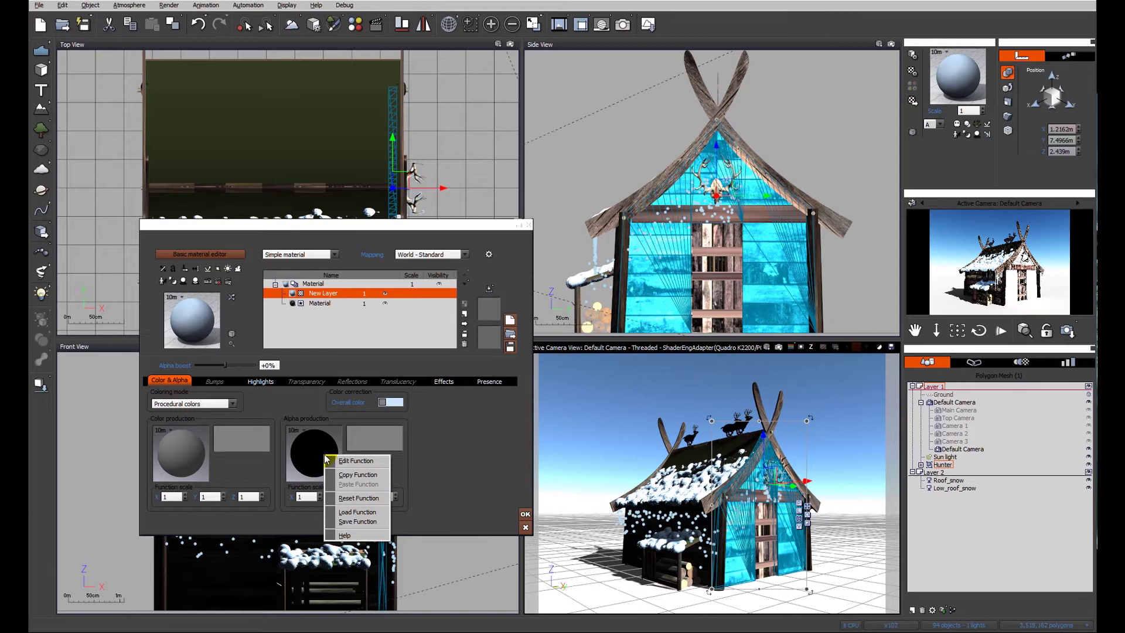
click(354, 460)
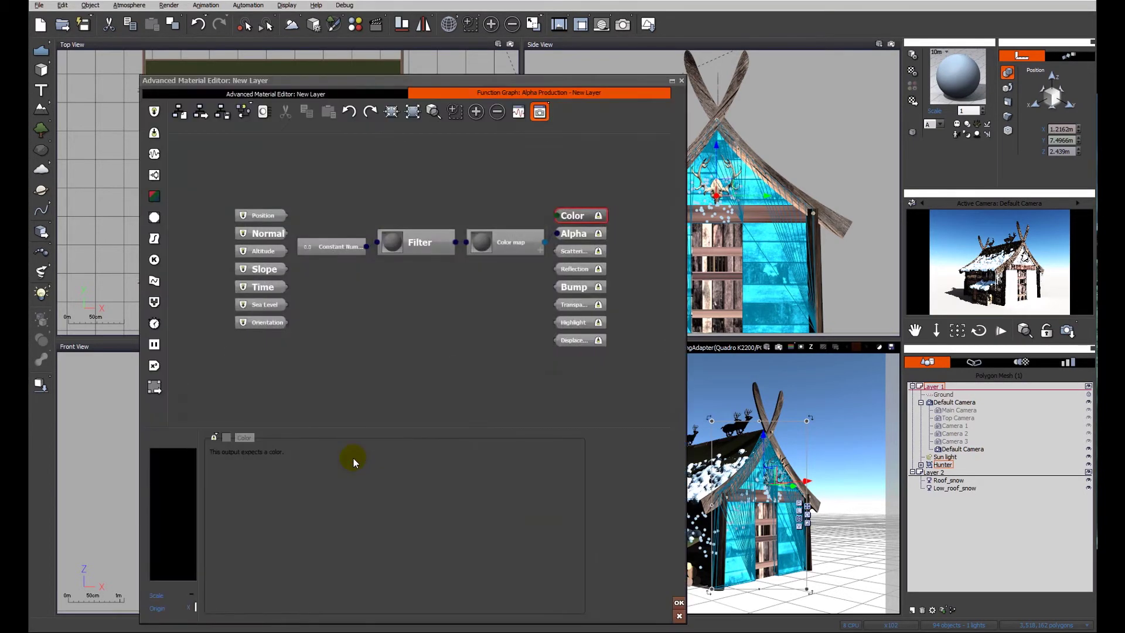
drag(486, 84, 704, 58)
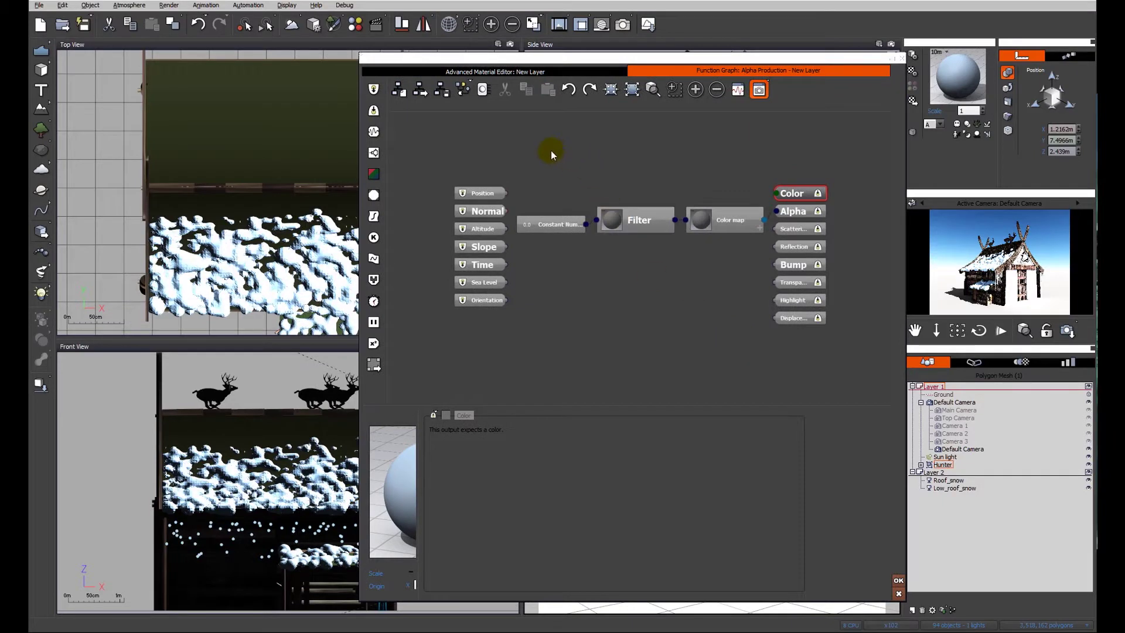
drag(551, 150, 697, 172)
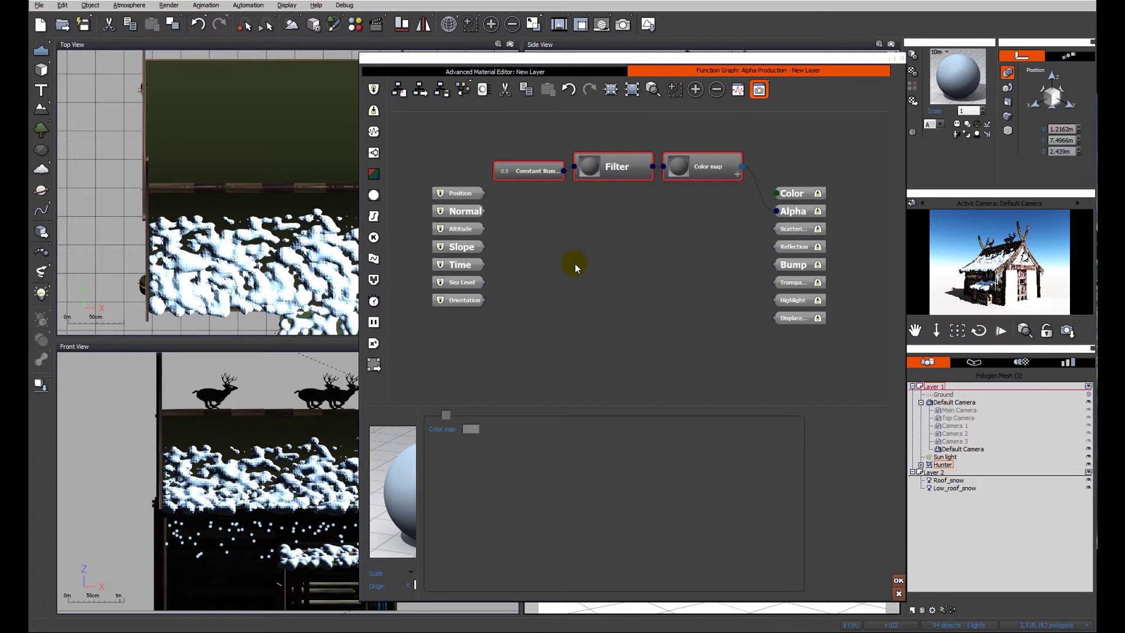
drag(768, 212, 744, 168)
click(636, 322)
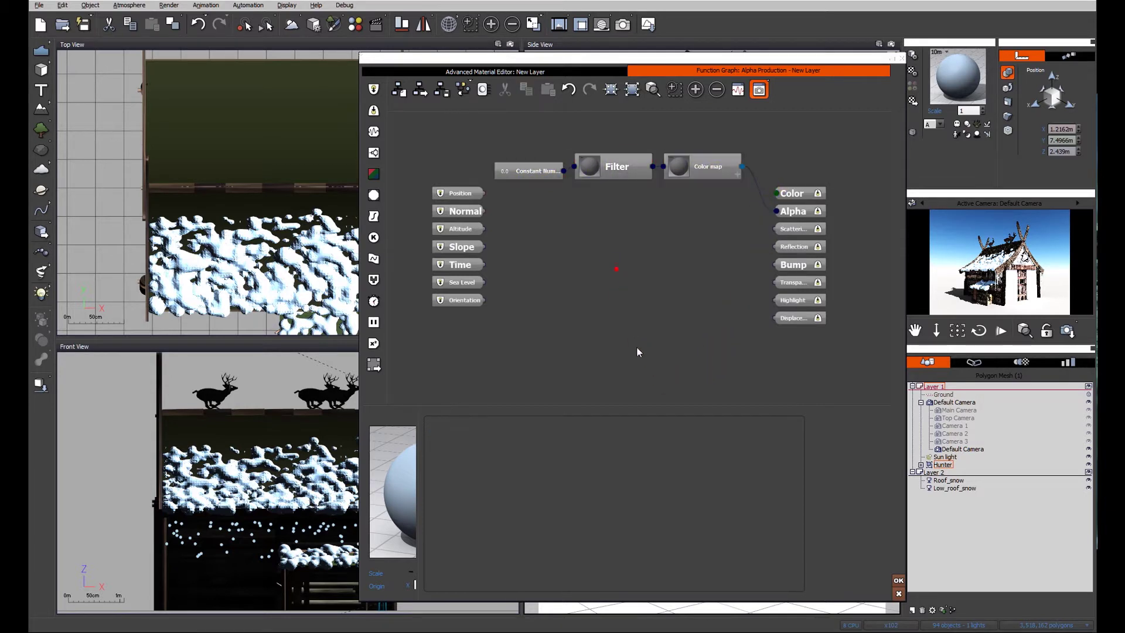
Add a Simple Fractal node and wire its Altitude output into Alpha, widening the preview pane
right_click(574, 245)
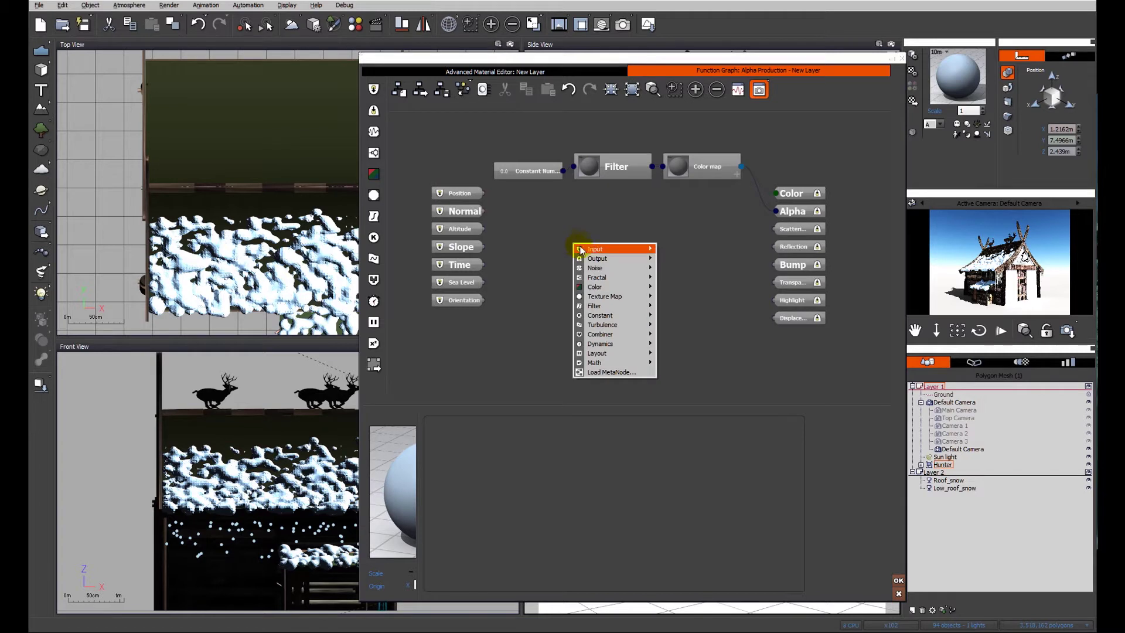
mouse_move(597, 277)
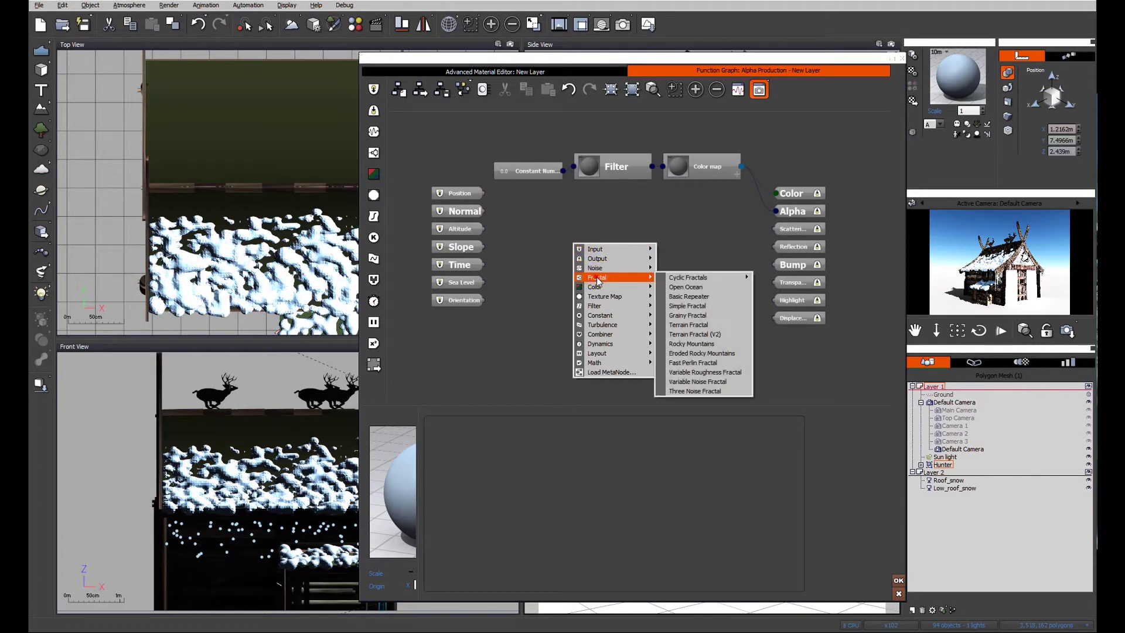
click(699, 308)
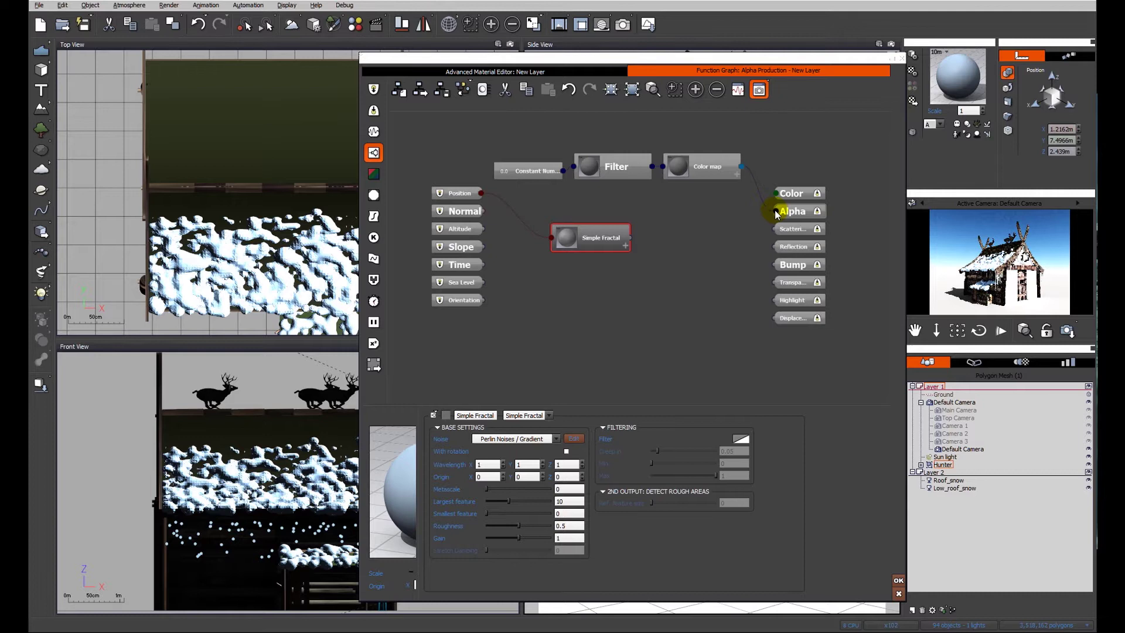
drag(775, 211, 632, 239)
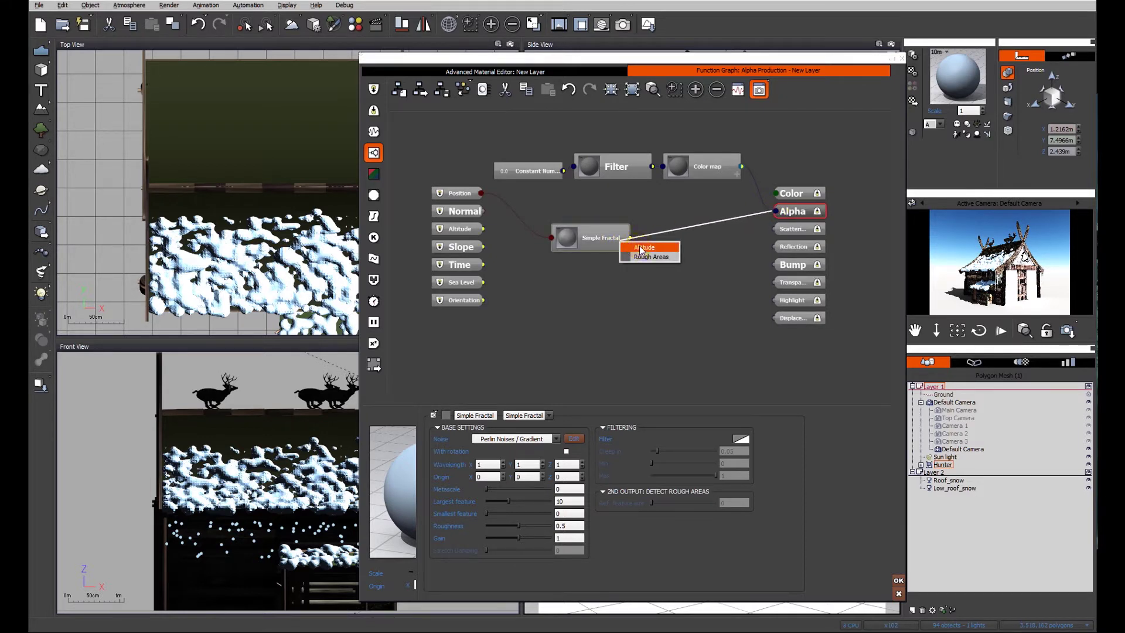
click(640, 248)
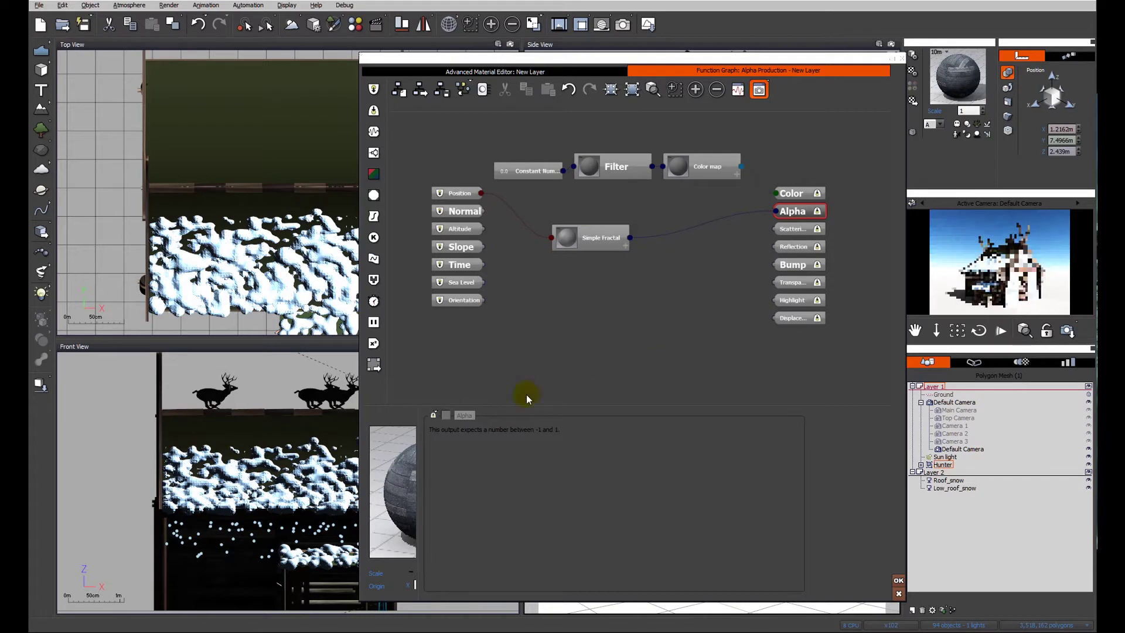
drag(416, 477, 493, 477)
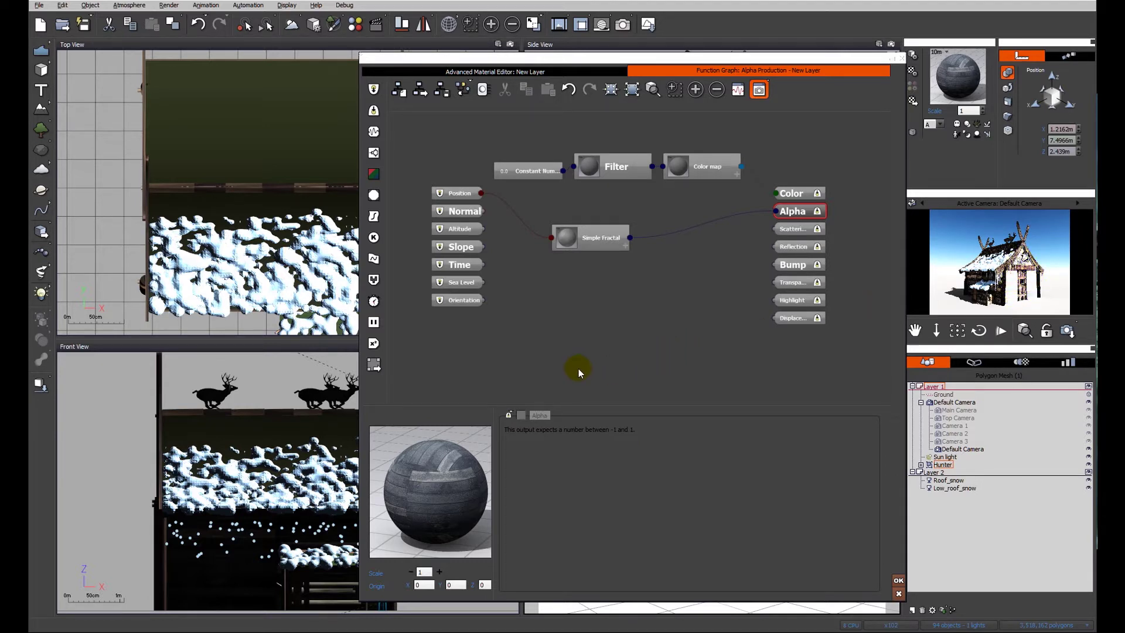
Give the Simple Fractal roughness 1 and largest feature about 25.73, with its preview shown
click(516, 405)
click(593, 245)
click(513, 415)
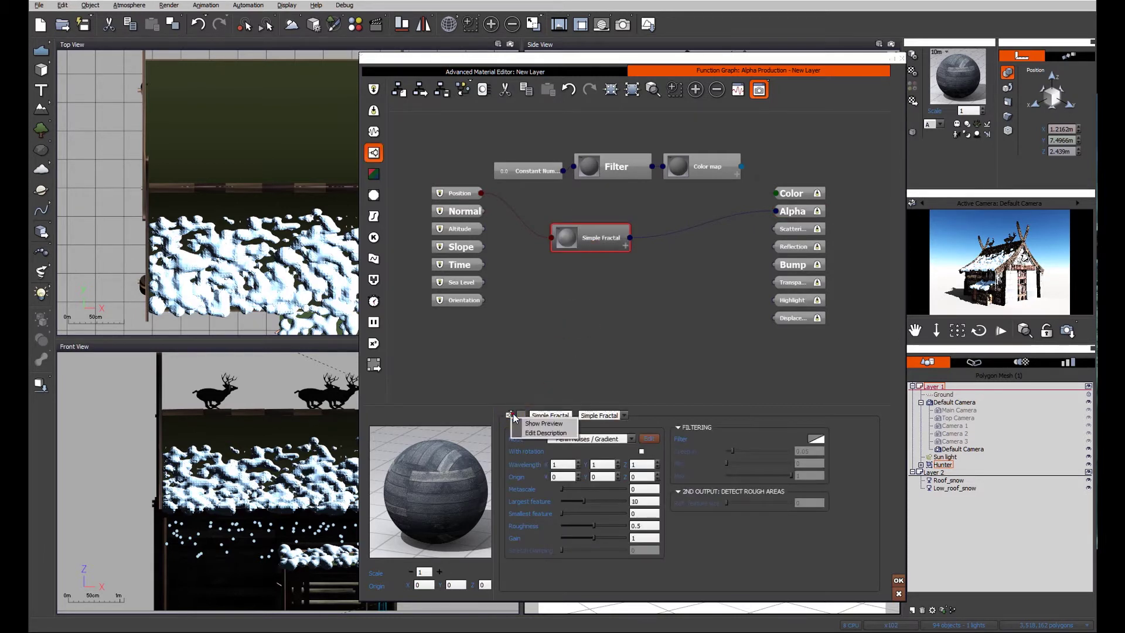
click(545, 433)
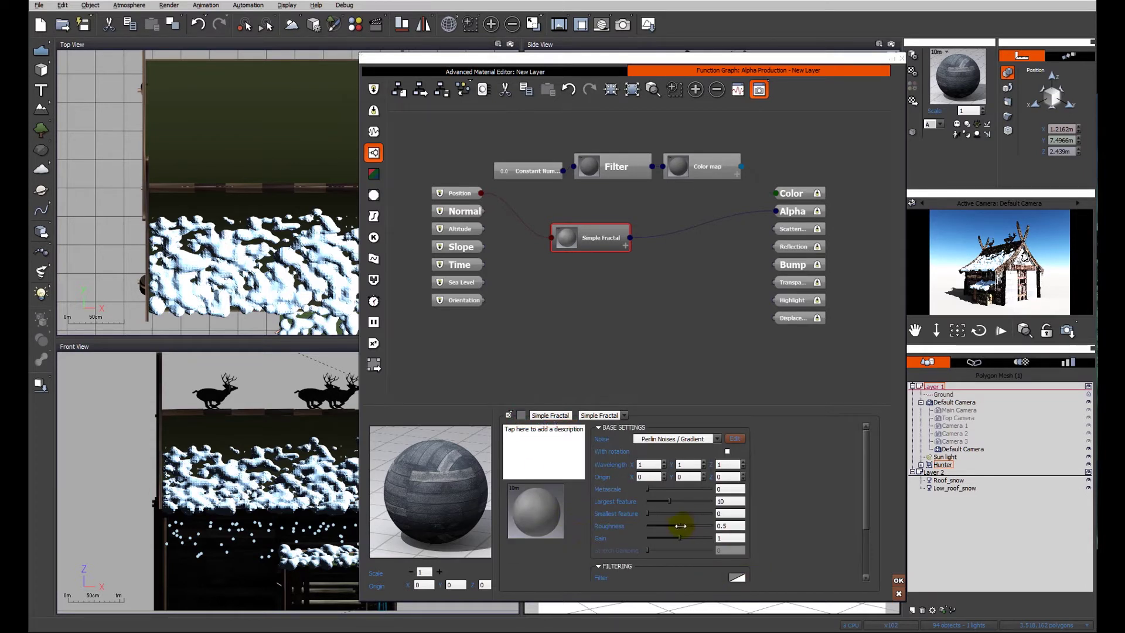
drag(685, 526, 725, 526)
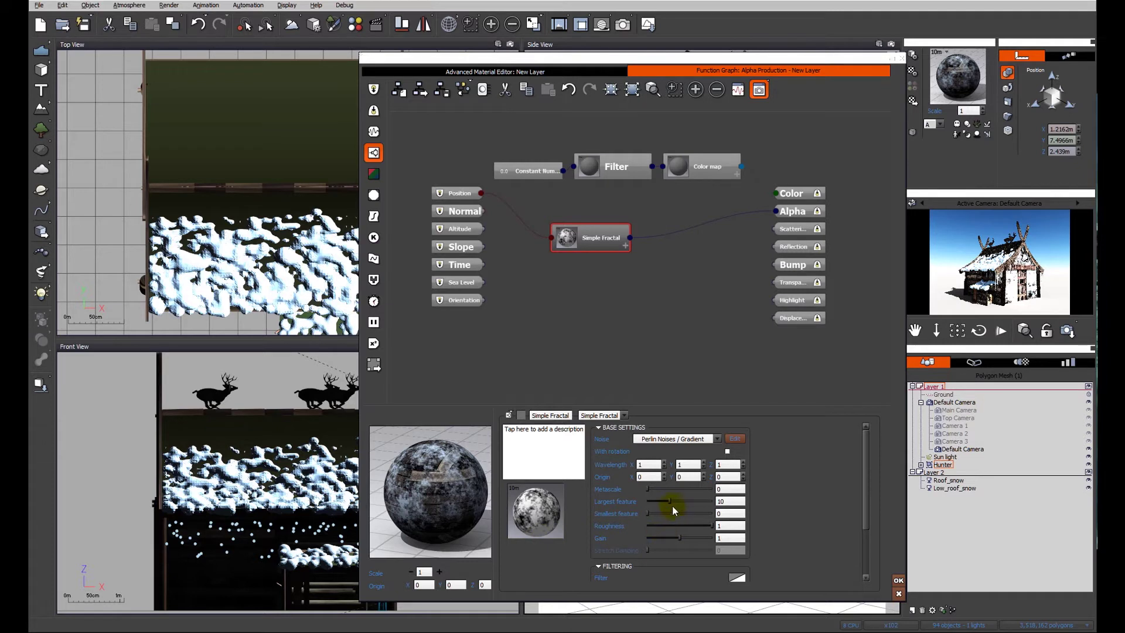
drag(662, 504, 680, 503)
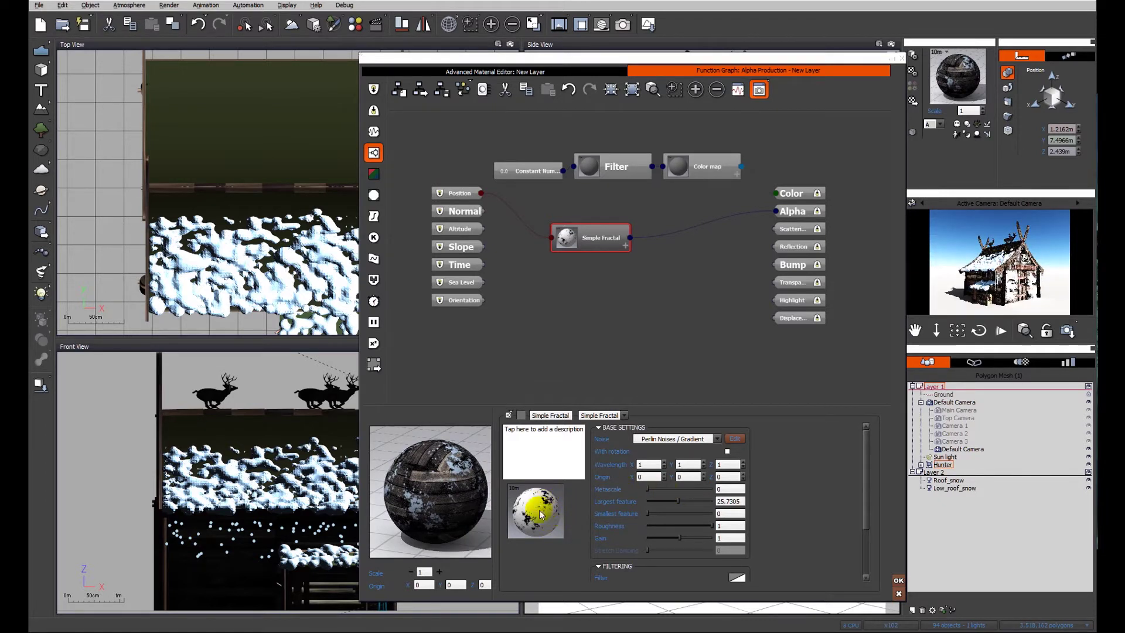
click(699, 225)
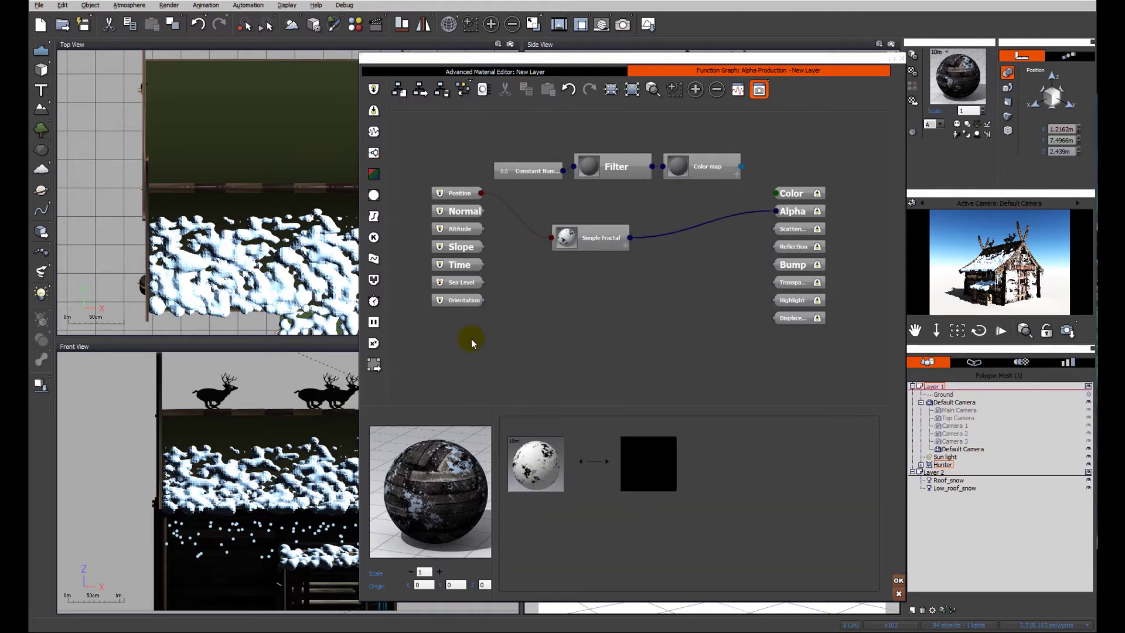
Insert an Opposite (-X) filter on the fractal-to-Alpha link to invert the snow pattern
click(373, 216)
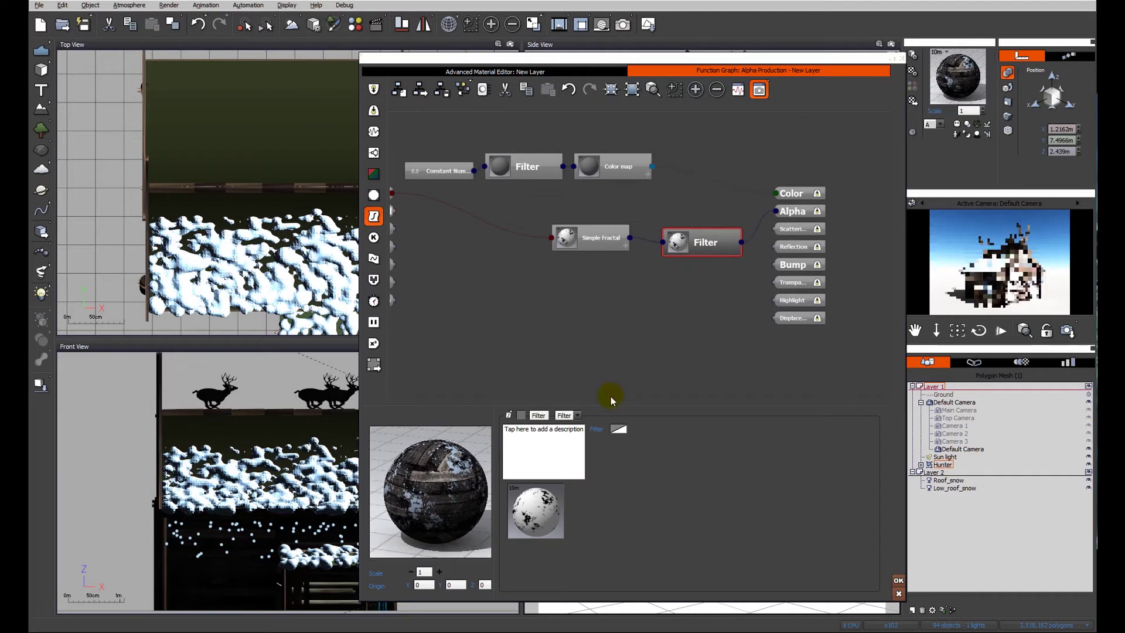
click(577, 415)
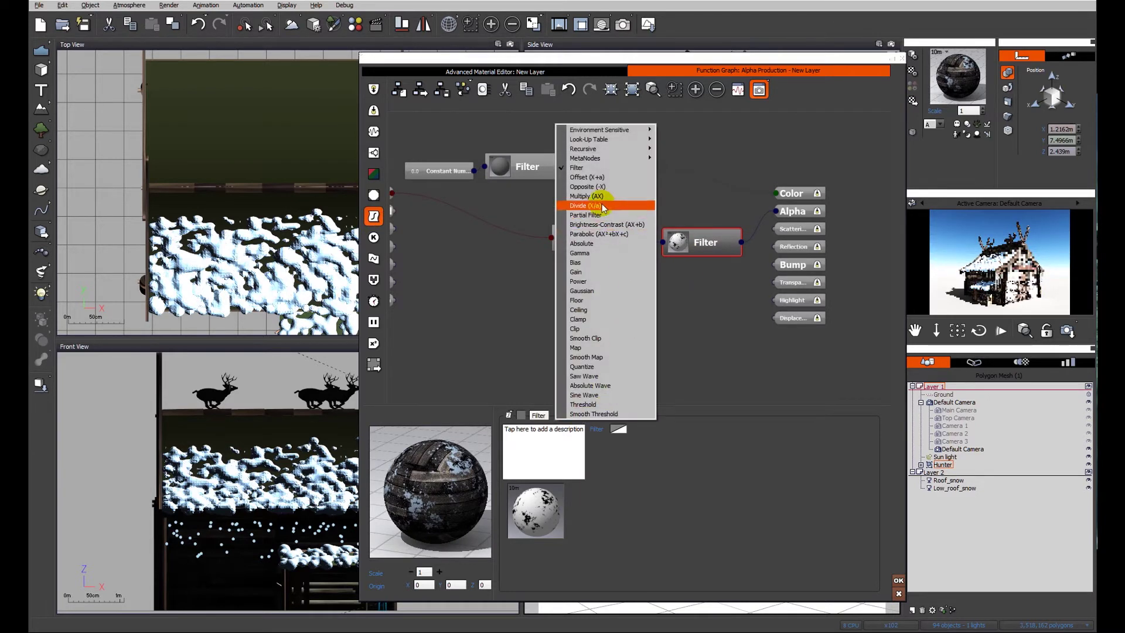
click(592, 186)
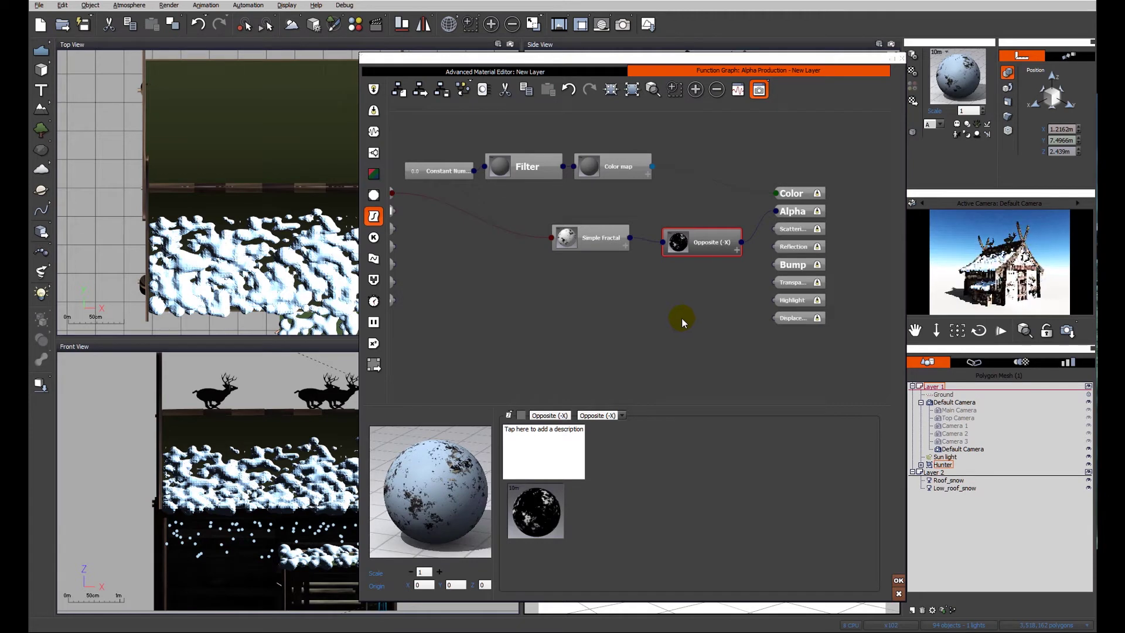
Reduce the Simple Fractal's largest feature to 13.78 and tidy the Opposite node's position
click(613, 240)
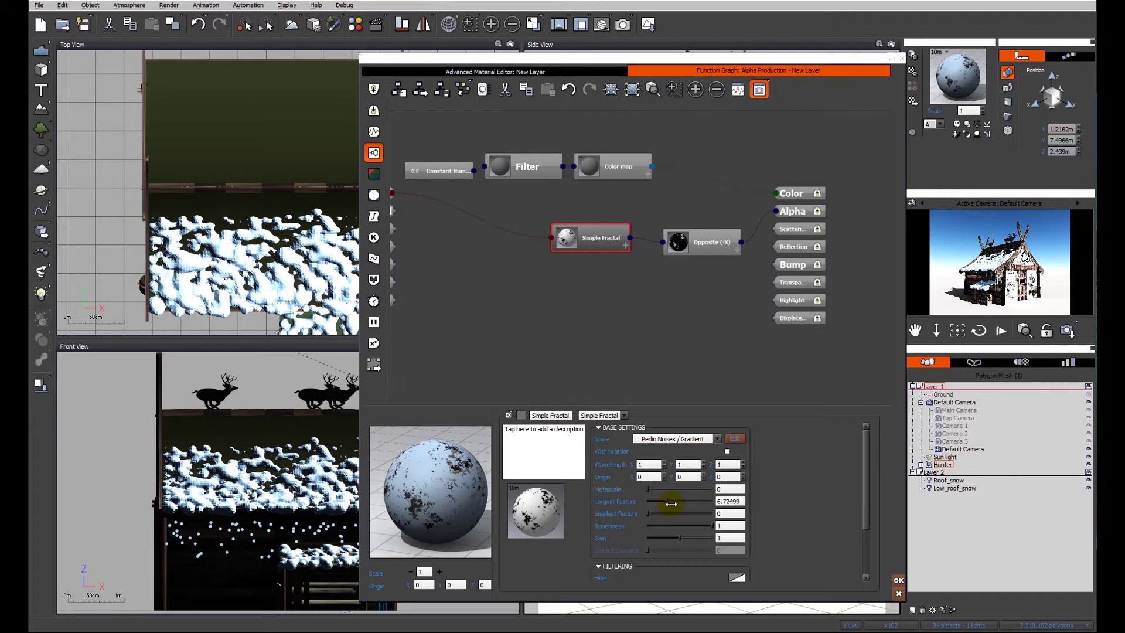
drag(671, 503, 679, 504)
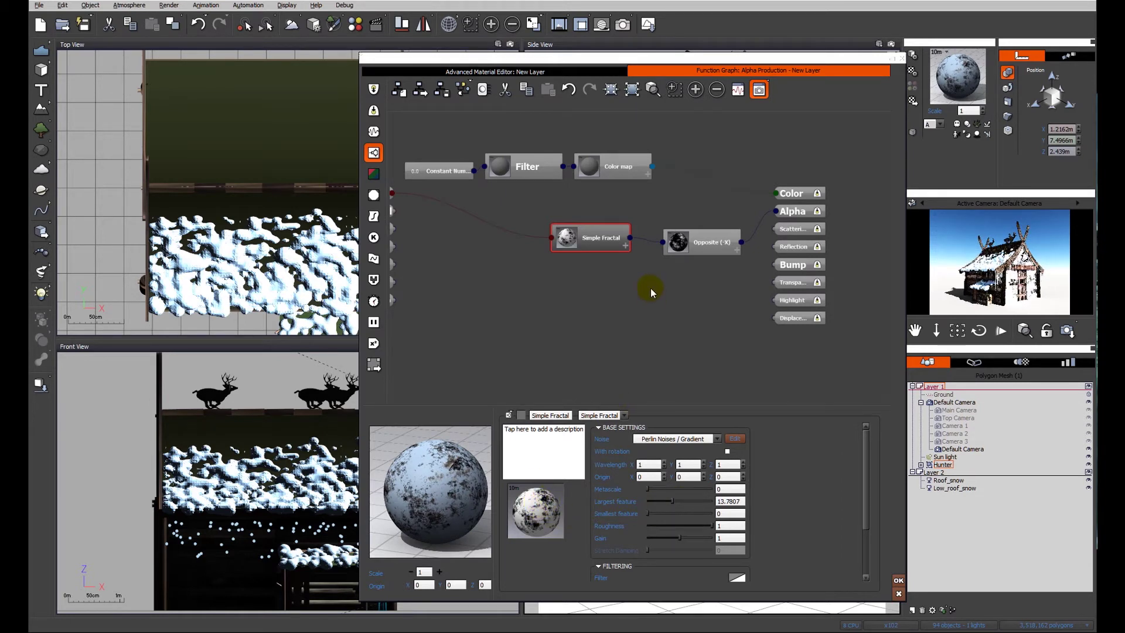
drag(705, 252, 691, 247)
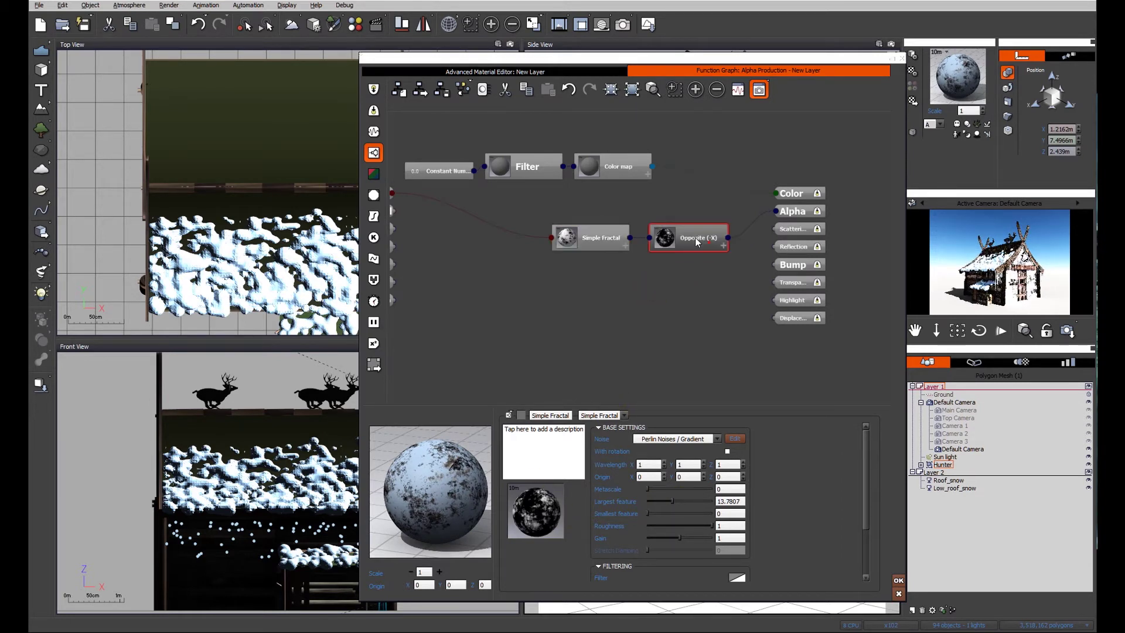
Set the New Layer's bumps to add 100% onto the underlying layer bumps
click(526, 72)
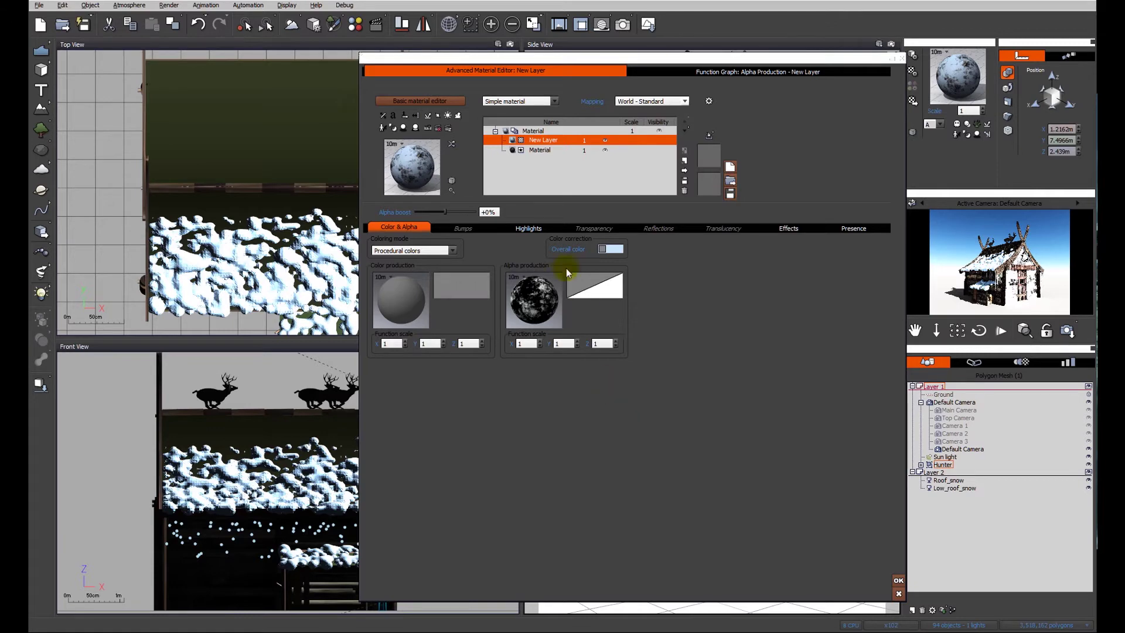
click(536, 150)
click(493, 213)
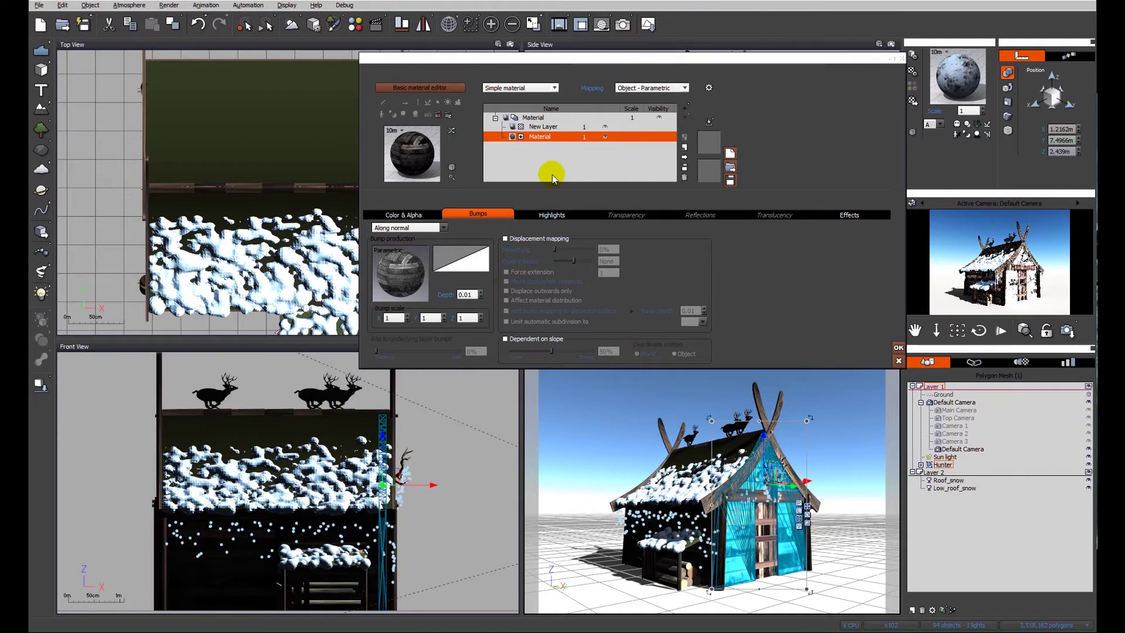
click(545, 129)
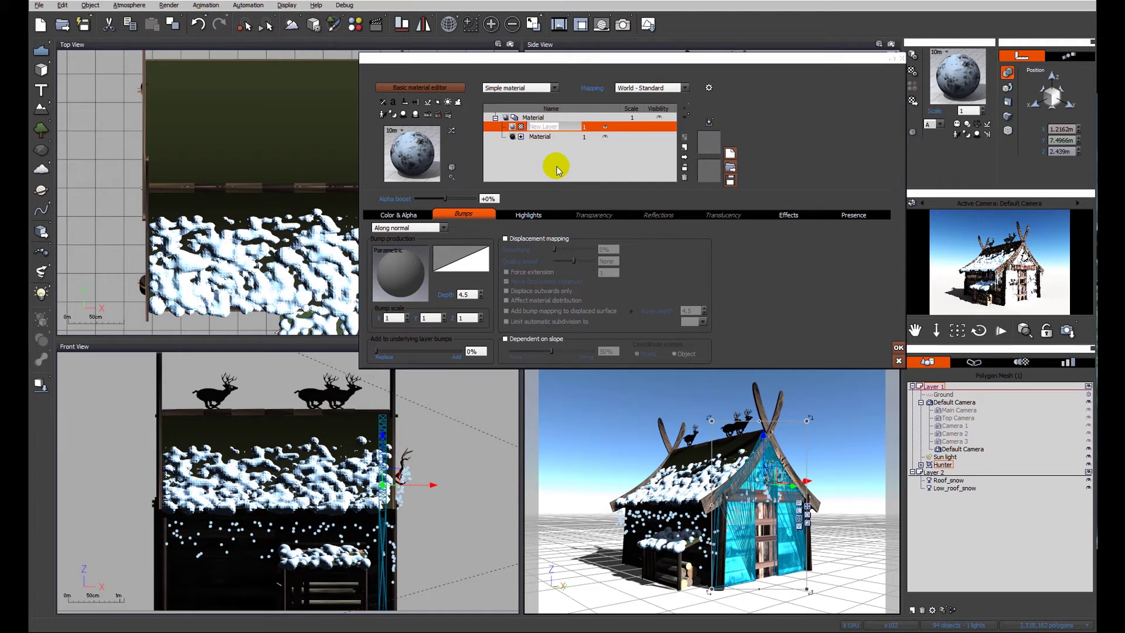
click(459, 318)
drag(378, 353, 472, 352)
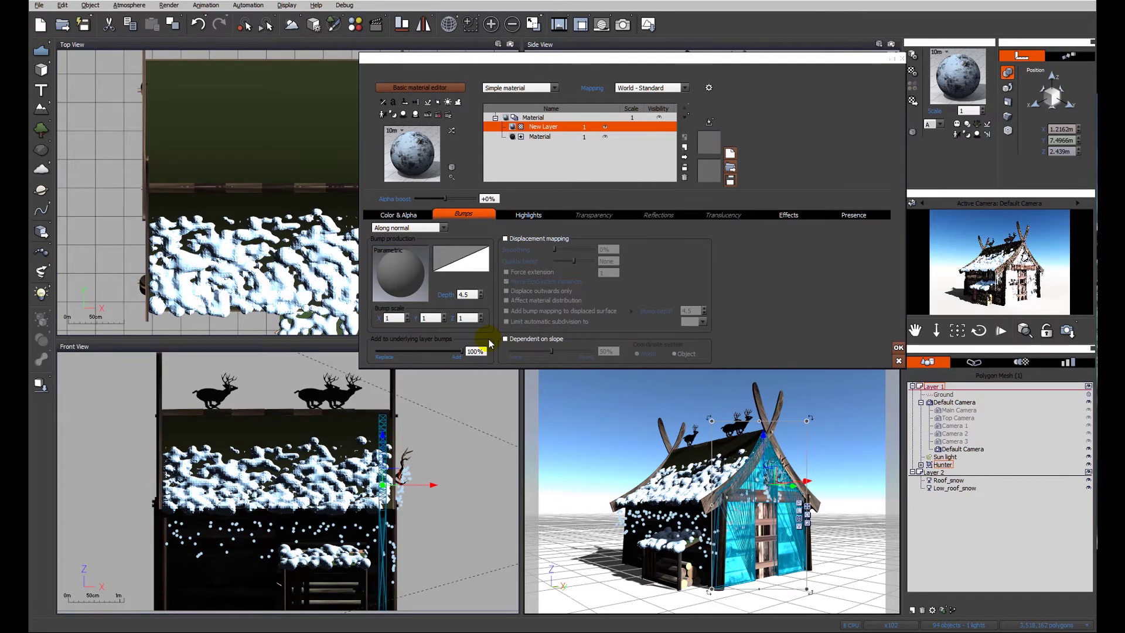
click(622, 24)
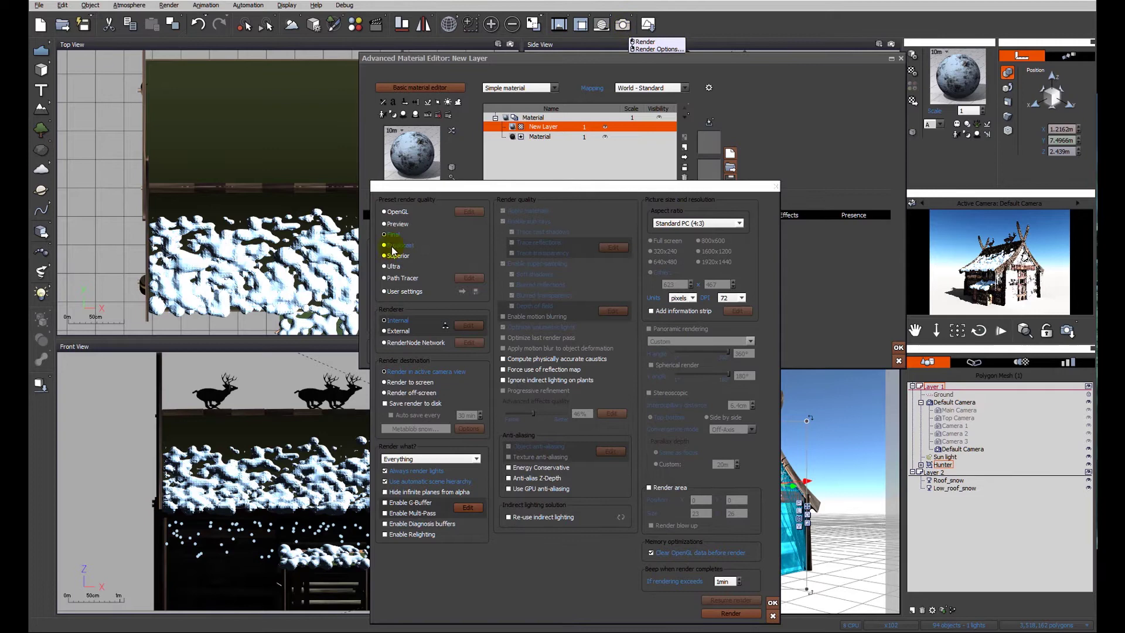
Render the cabin at Preview quality, then reopen the New Layer material
click(392, 225)
click(730, 613)
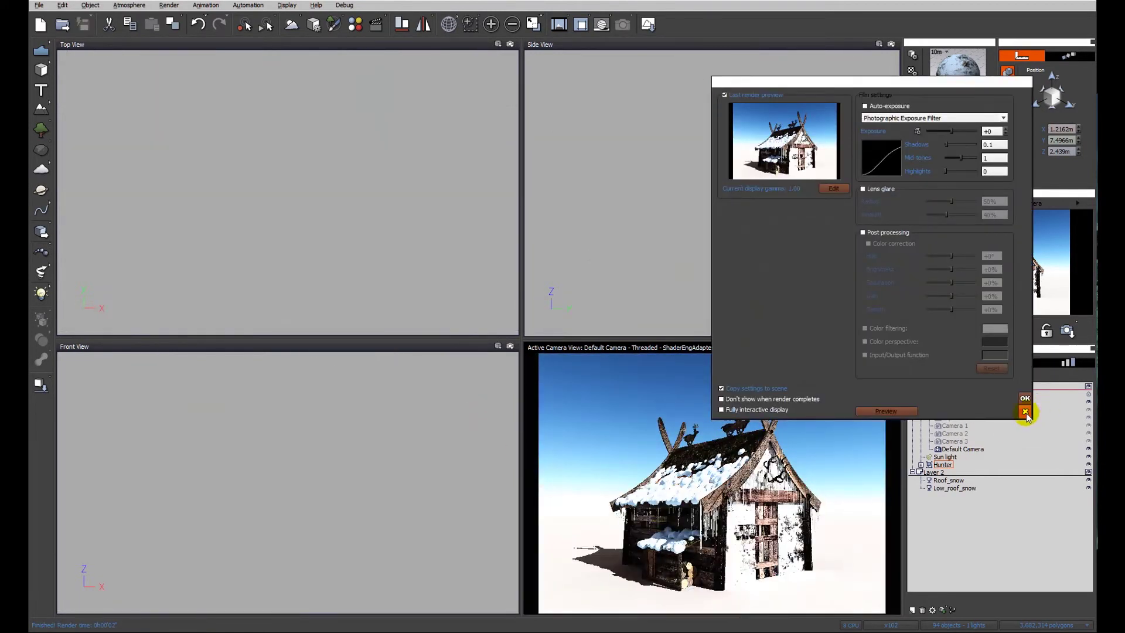
click(1025, 413)
double_click(938, 478)
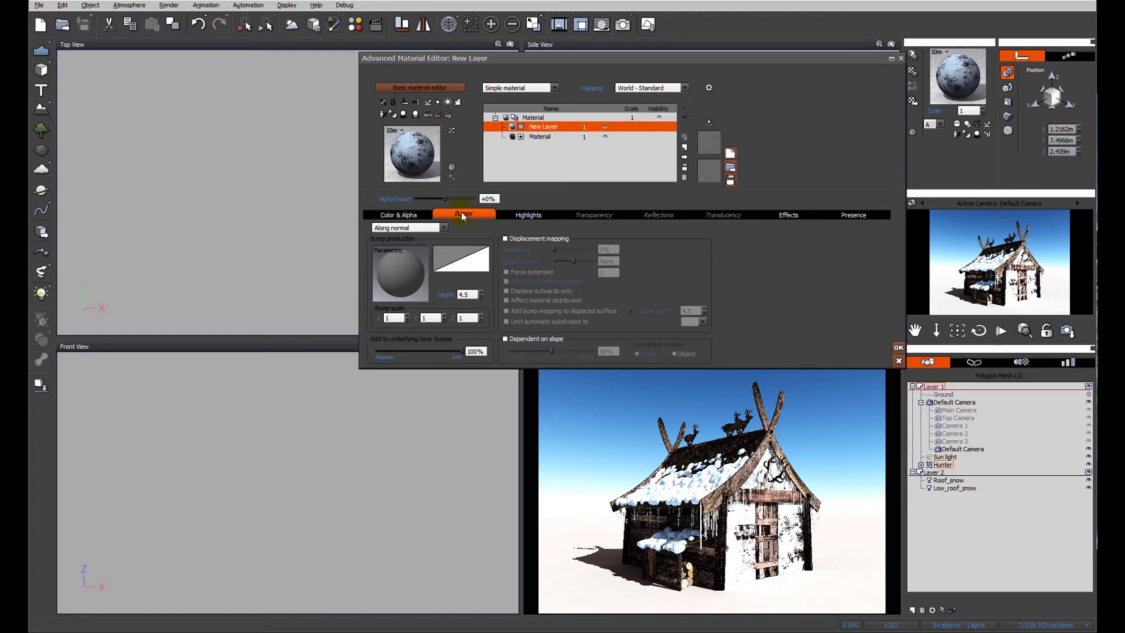
Lower the snow layer's alpha boost to -35% and re-render the cabin
click(455, 198)
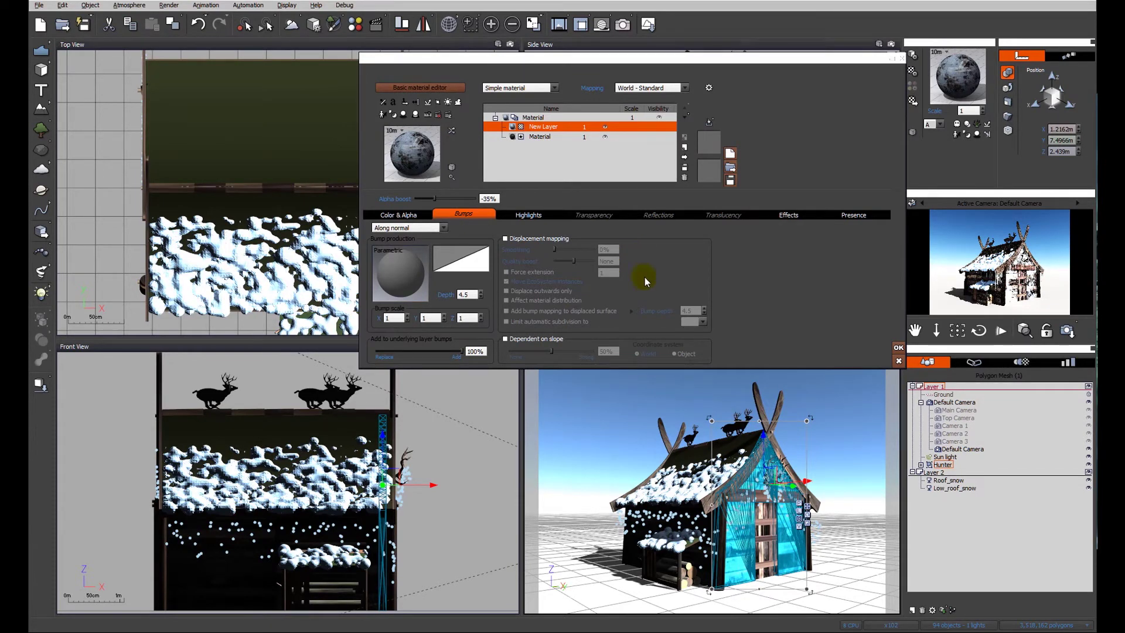
click(623, 24)
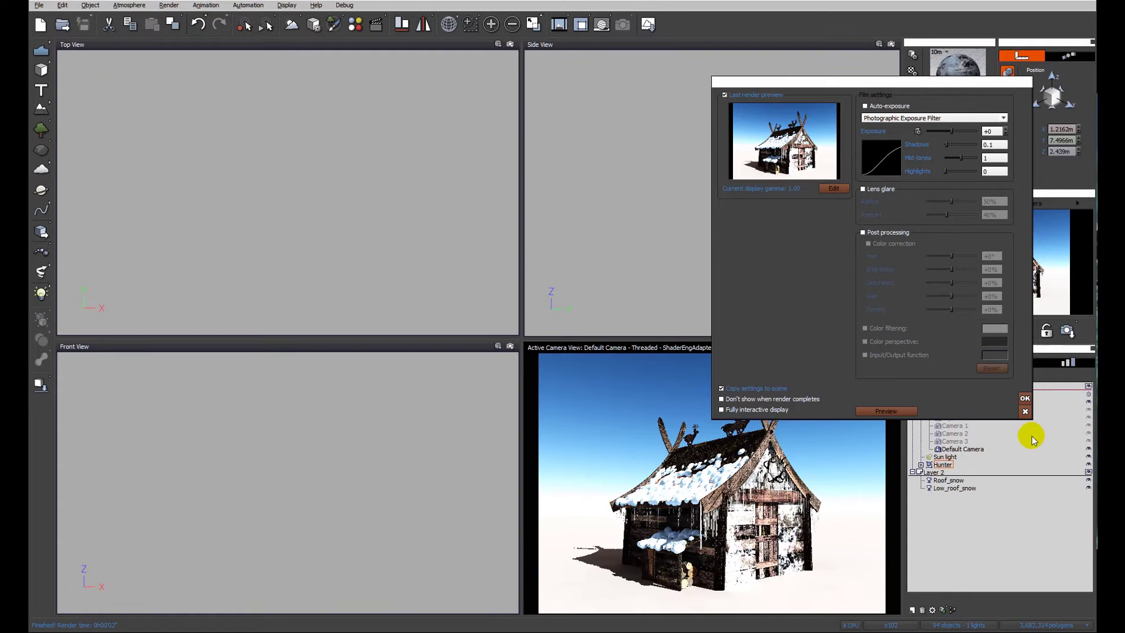
click(1025, 398)
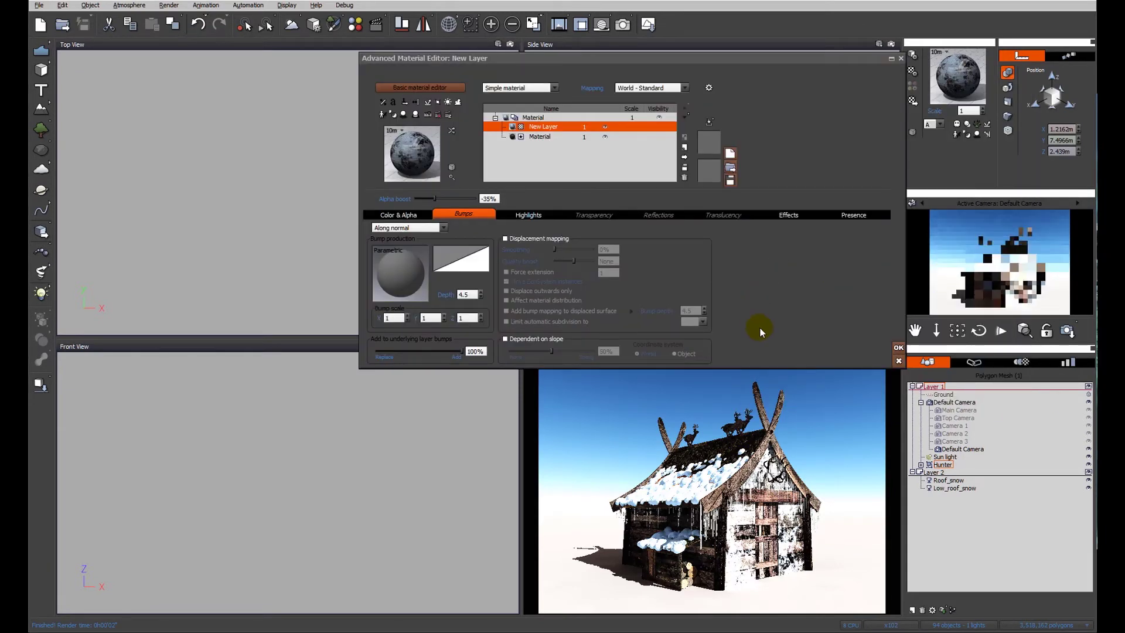
Limit snow to altitudes up to -0.31 with 36% top fuzziness, then re-render
click(851, 215)
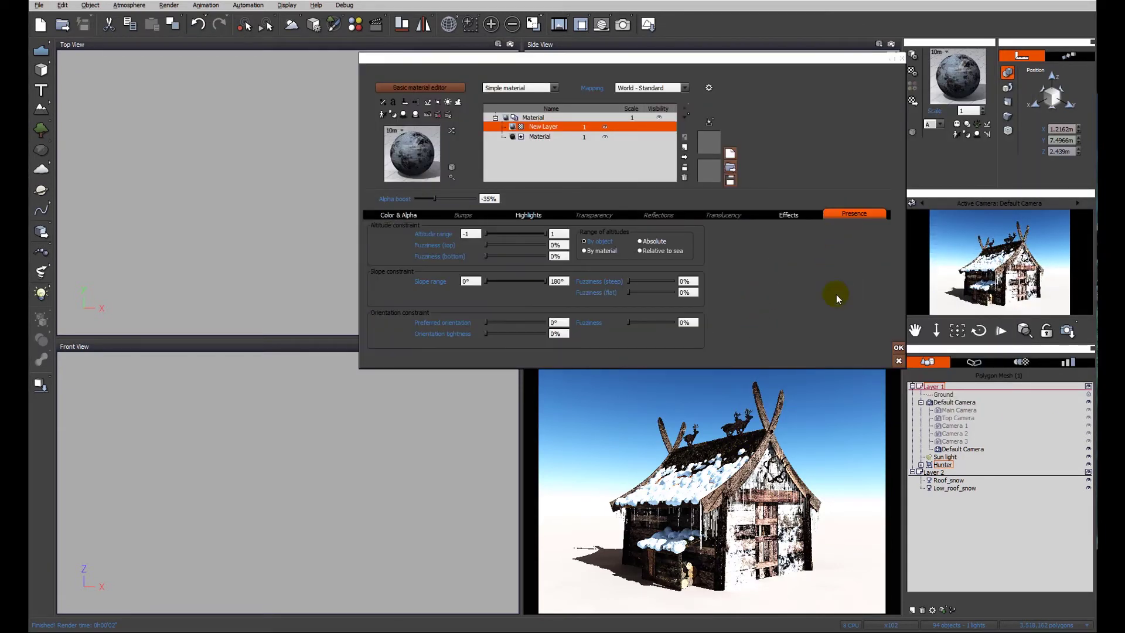
drag(558, 234, 544, 233)
drag(488, 247, 490, 247)
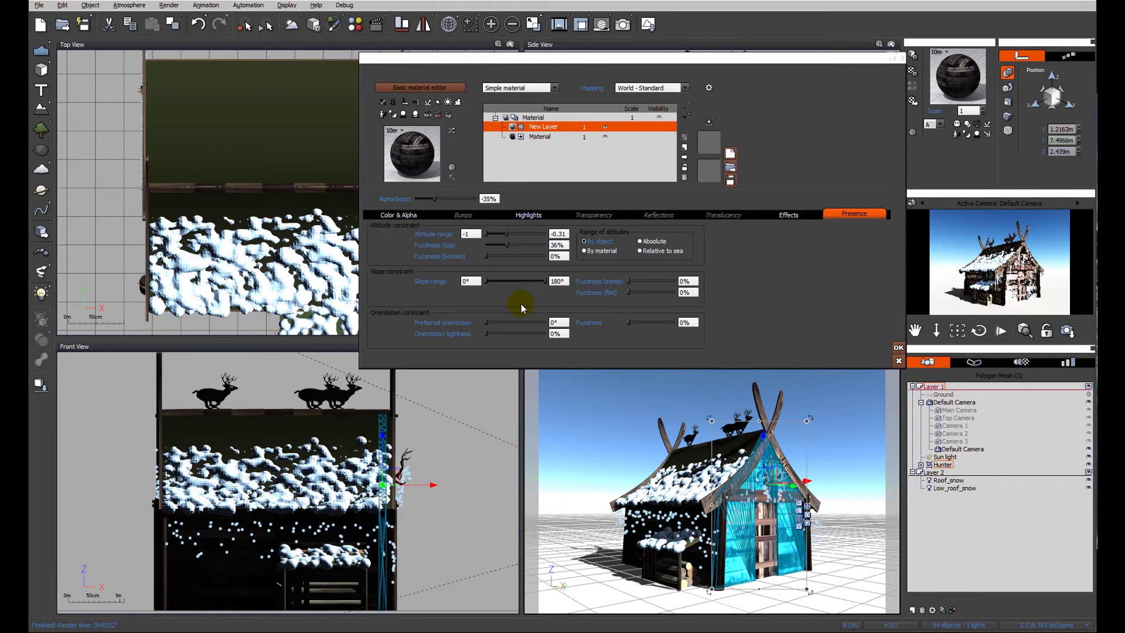
click(624, 24)
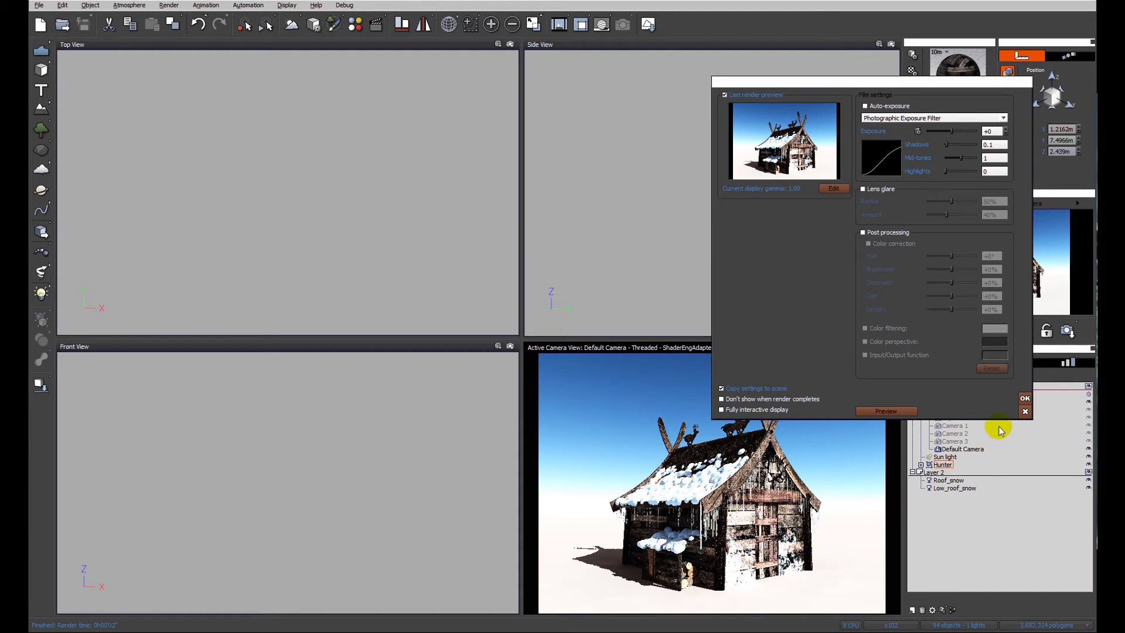
click(1024, 398)
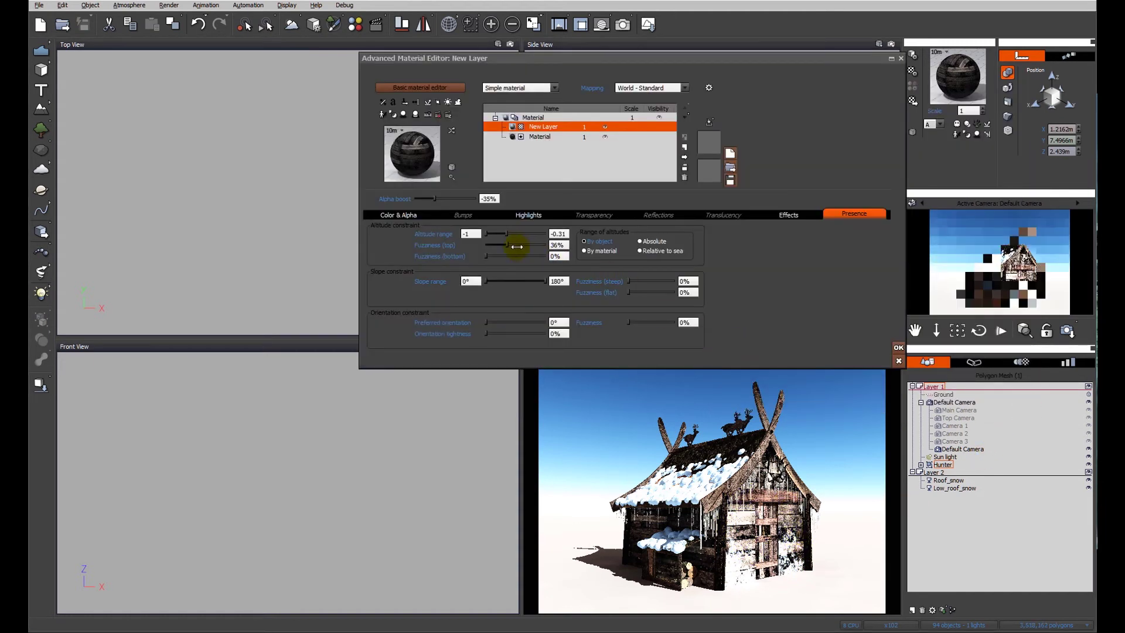
Extend the snow layer's altitude range to -1 to 0.1, then view the finished render's display settings
drag(506, 234, 520, 235)
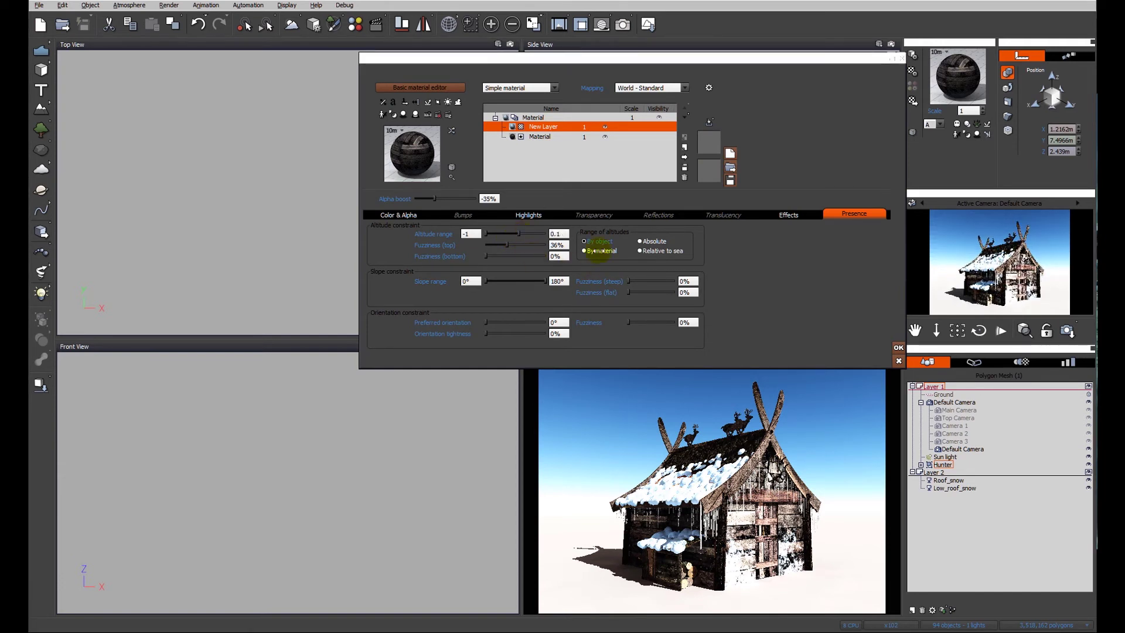
click(623, 24)
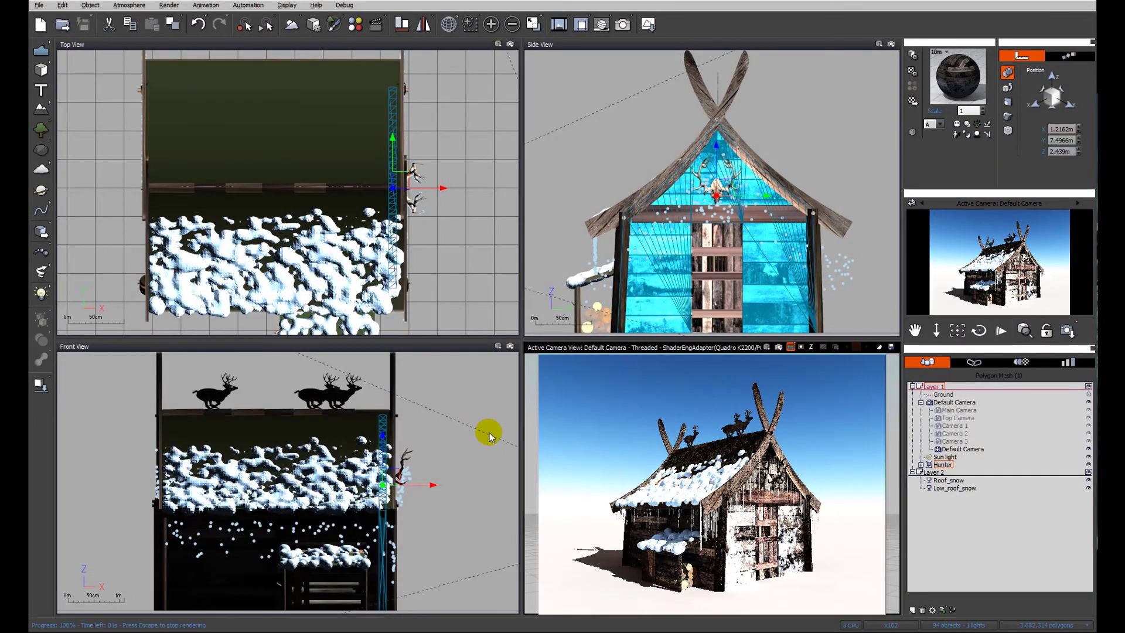
click(797, 565)
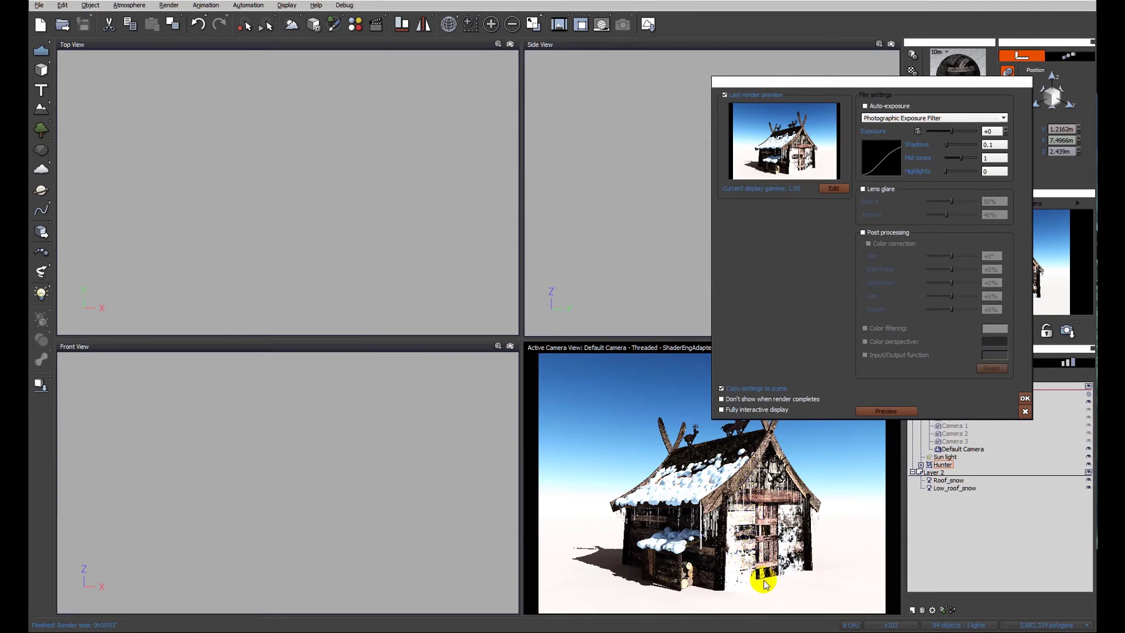
Open the snow material from the render and copy its Alpha production function on Color & Alpha
click(1024, 410)
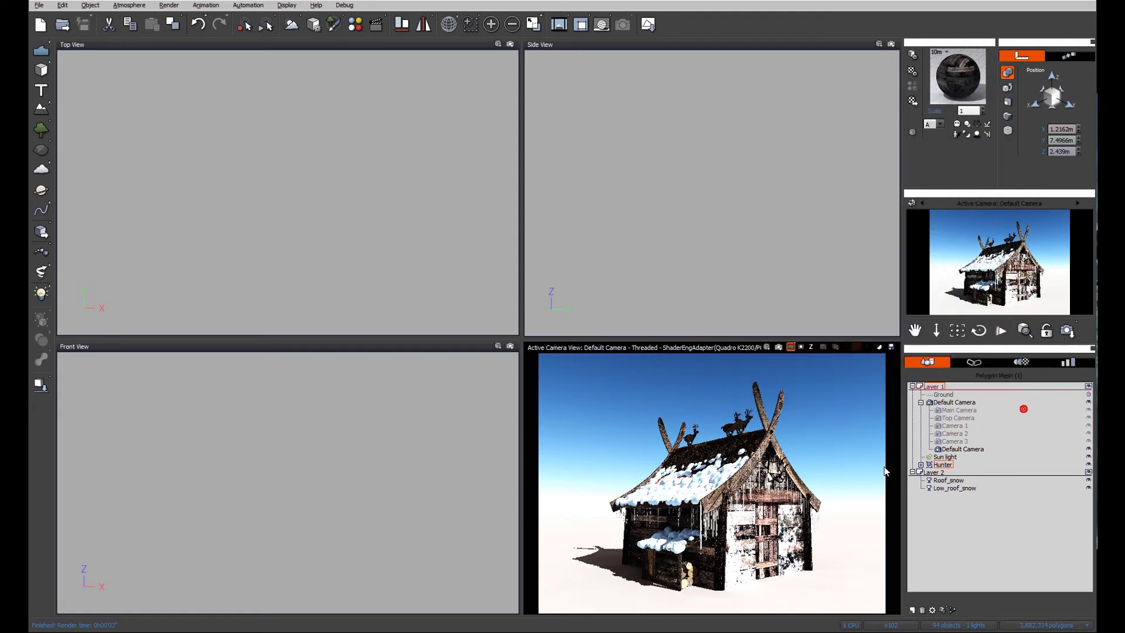
double_click(704, 536)
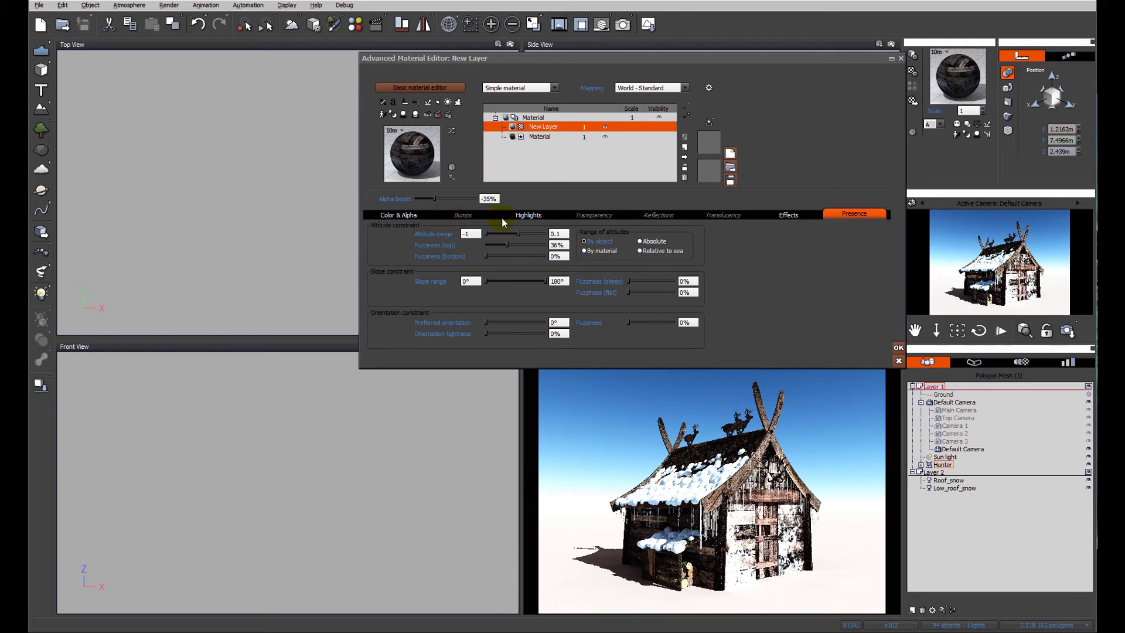
click(418, 216)
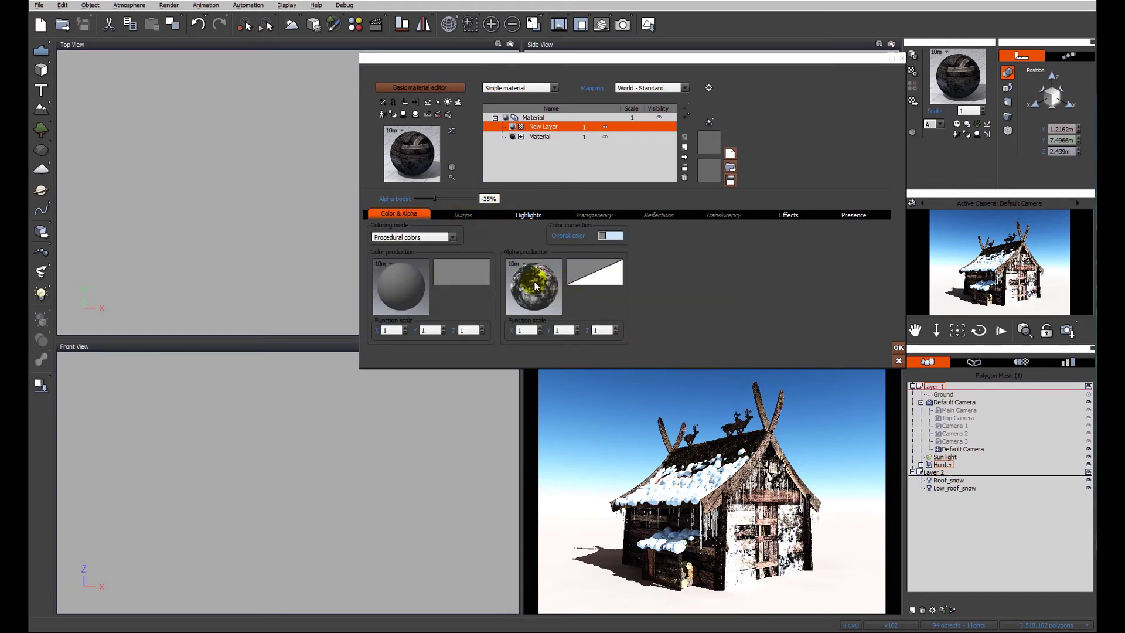
right_click(536, 285)
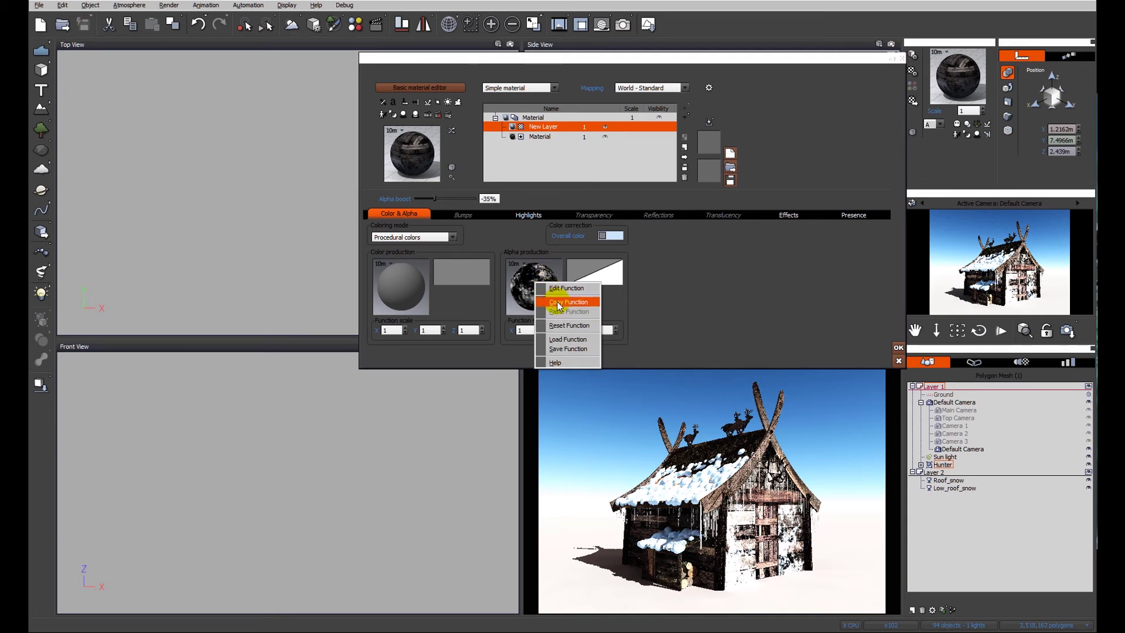
click(558, 306)
click(576, 302)
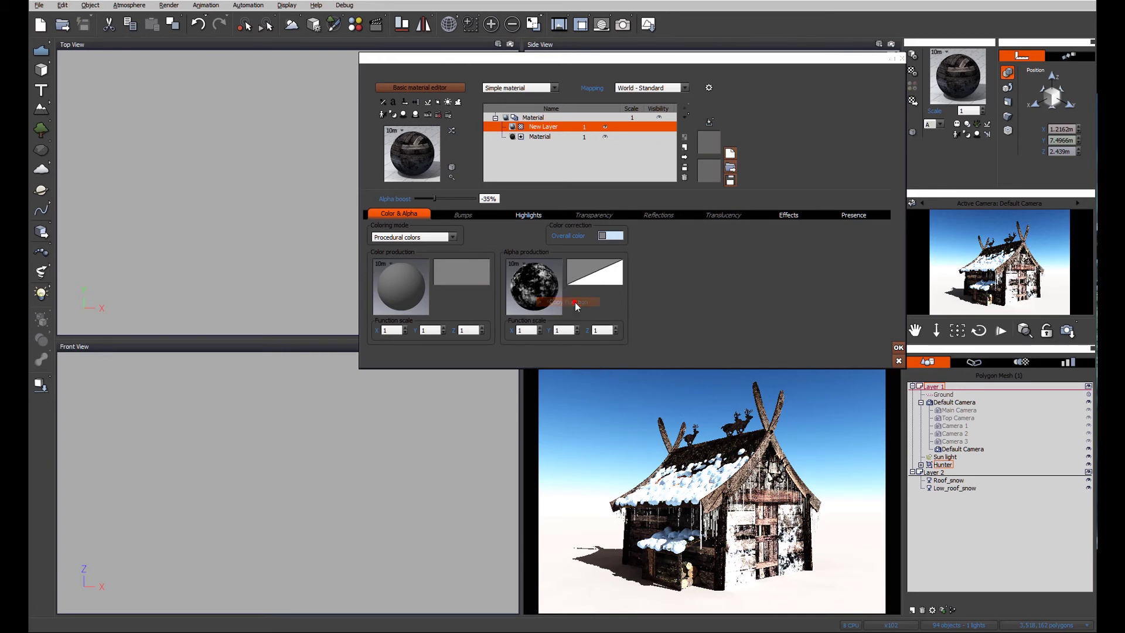
Accept the snow material, then open the wall's plank material and add a New Layer
click(899, 350)
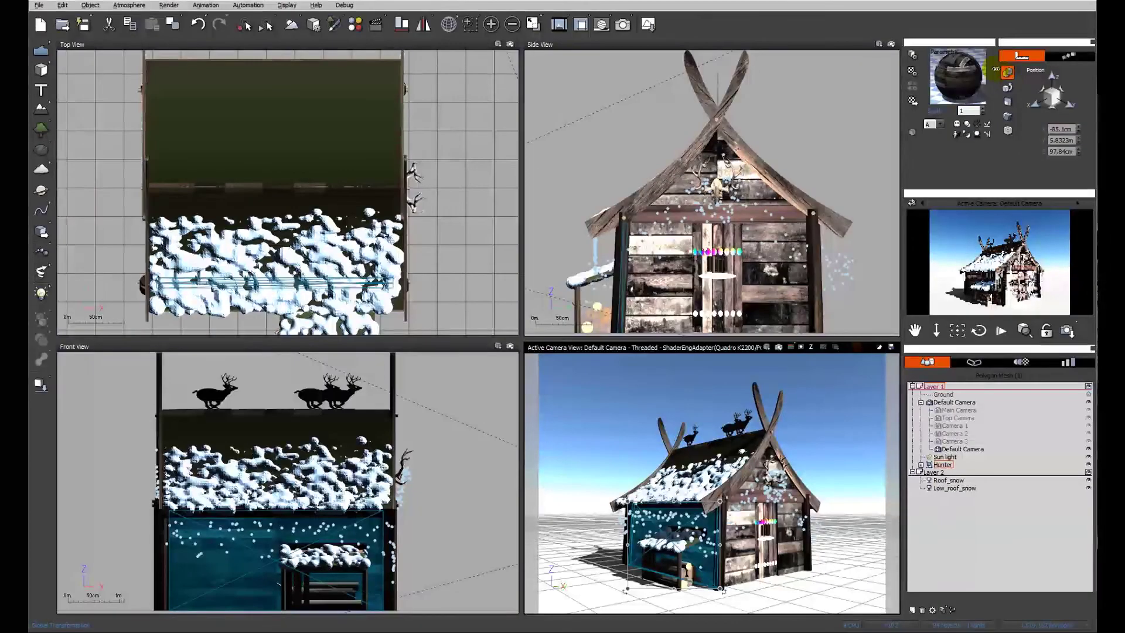
right_click(976, 77)
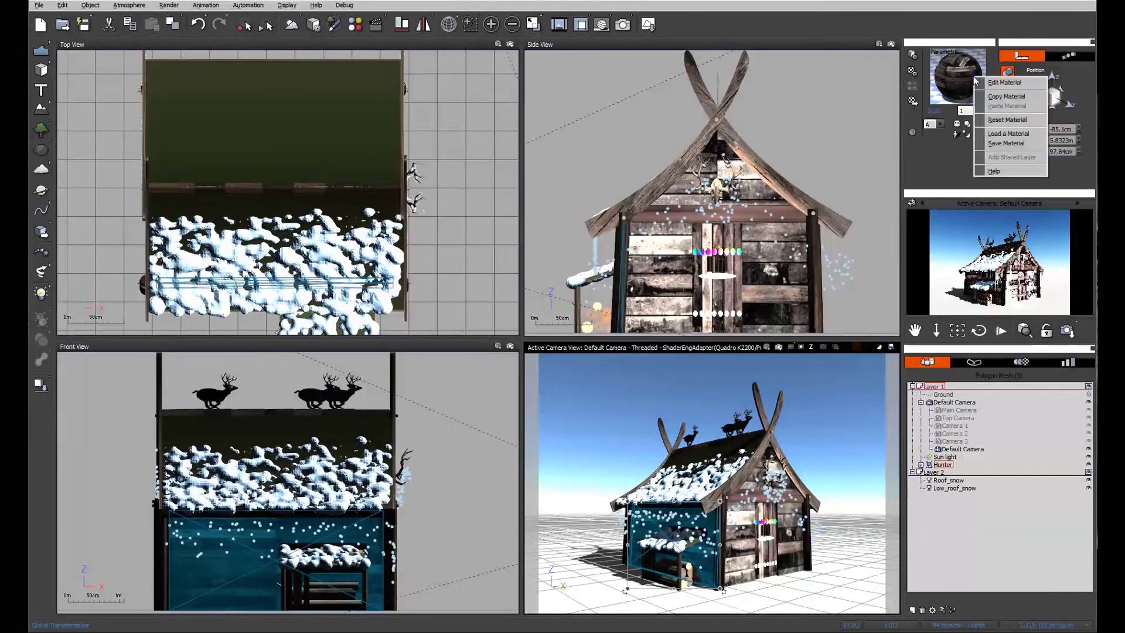
click(1003, 90)
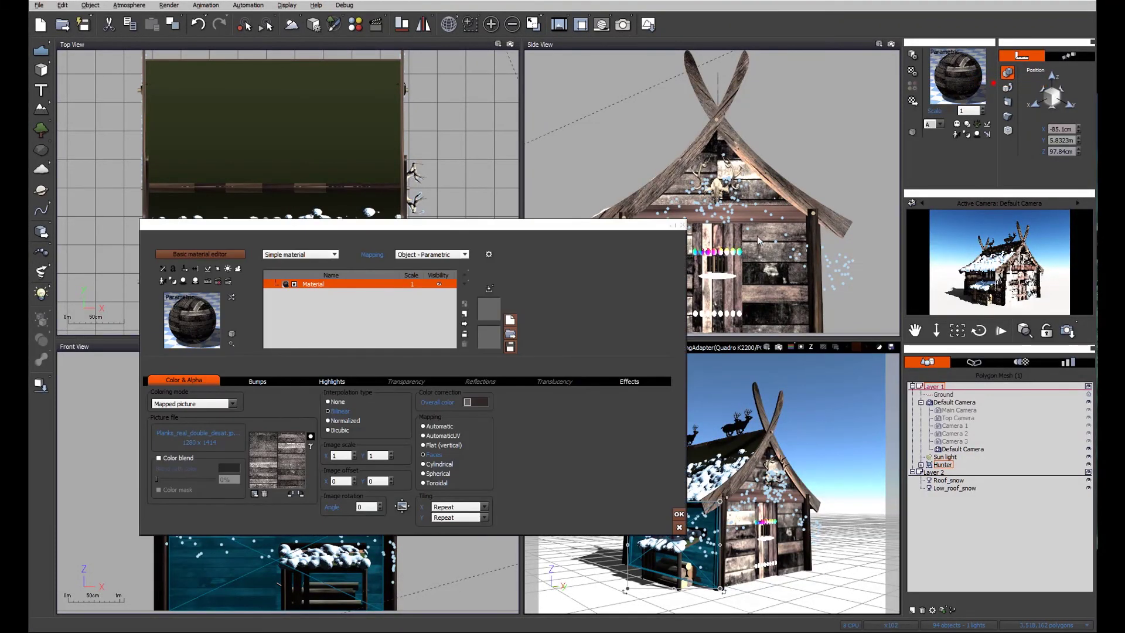
click(465, 314)
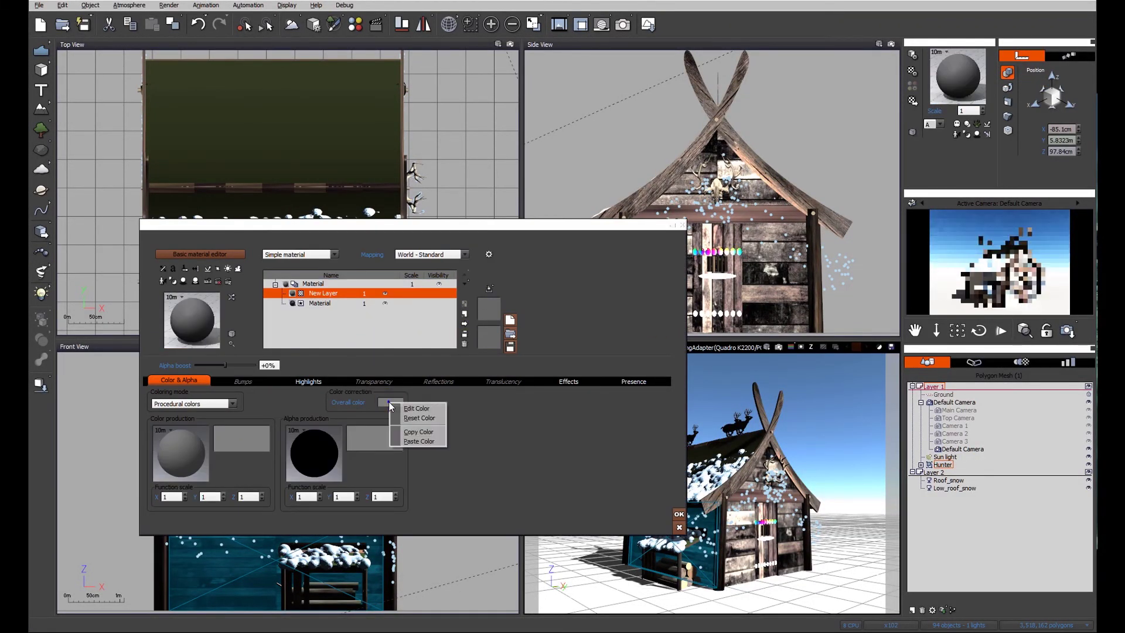
Set the new layer's Overall color to a pale icy blue
click(391, 402)
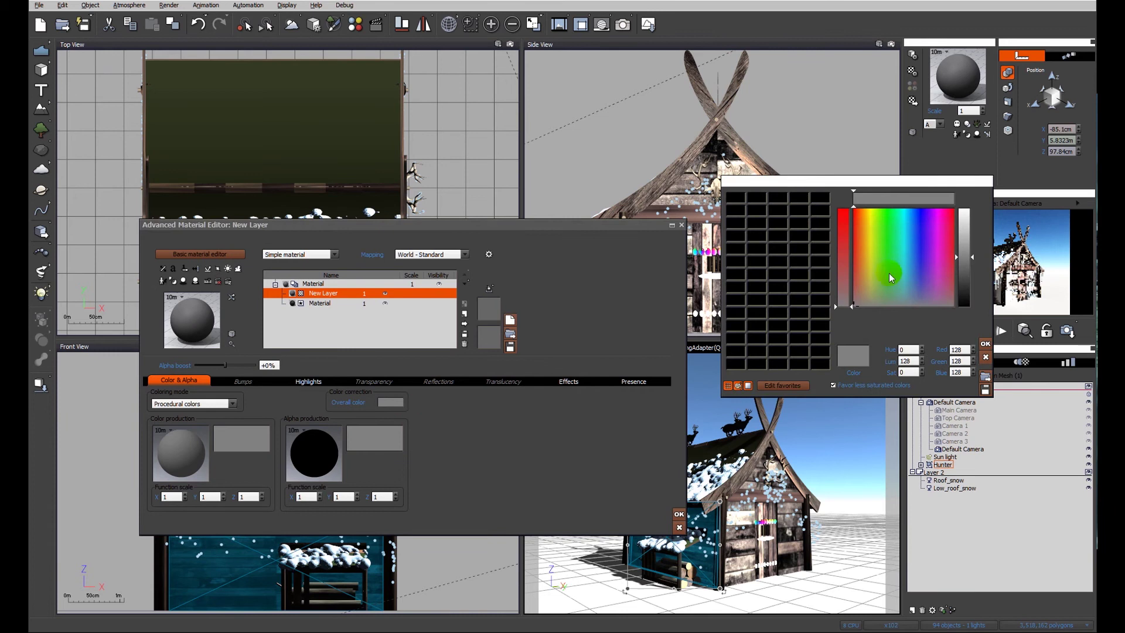
click(911, 214)
click(962, 223)
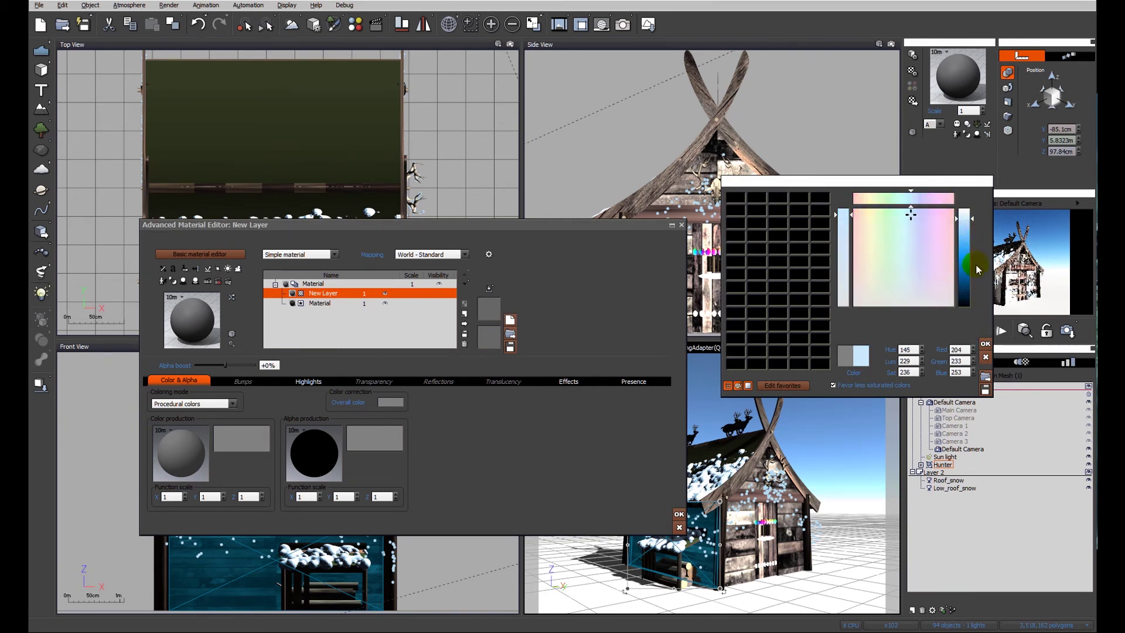
click(985, 343)
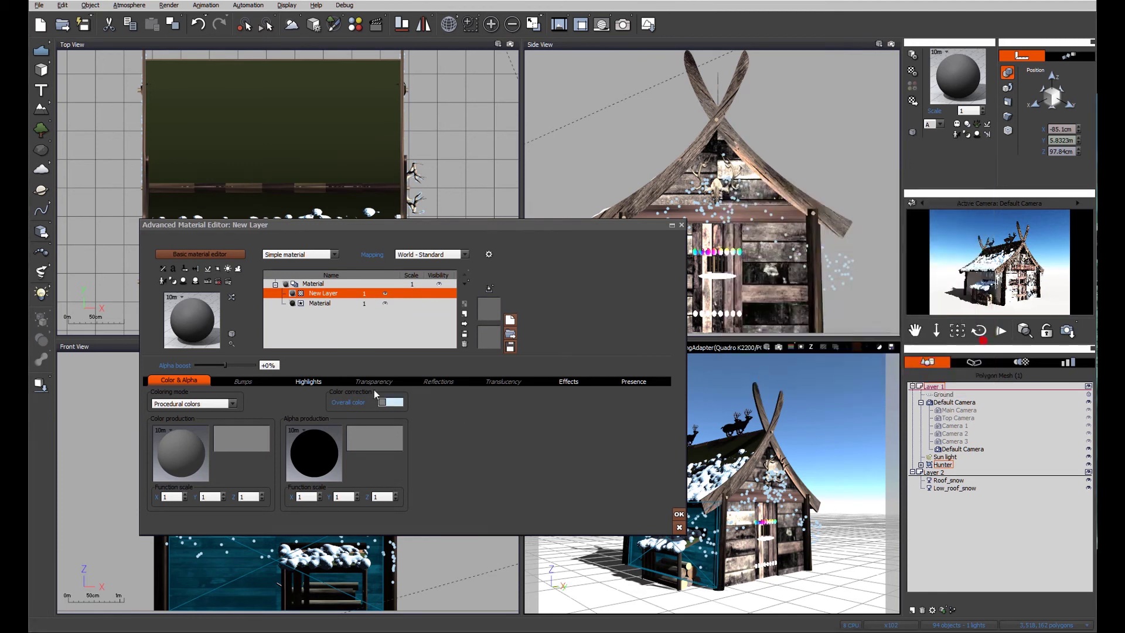
click(244, 382)
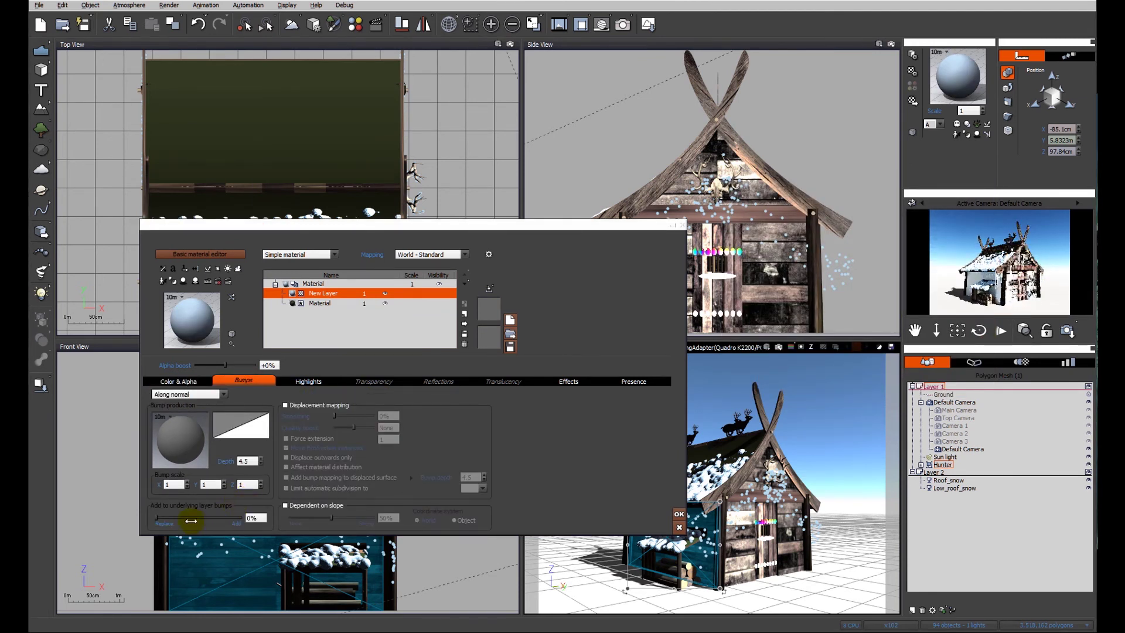
Set Add to underlying layer bumps to 100%, altitude range top to 0.23 and top fuzziness to 56%
drag(156, 518, 286, 518)
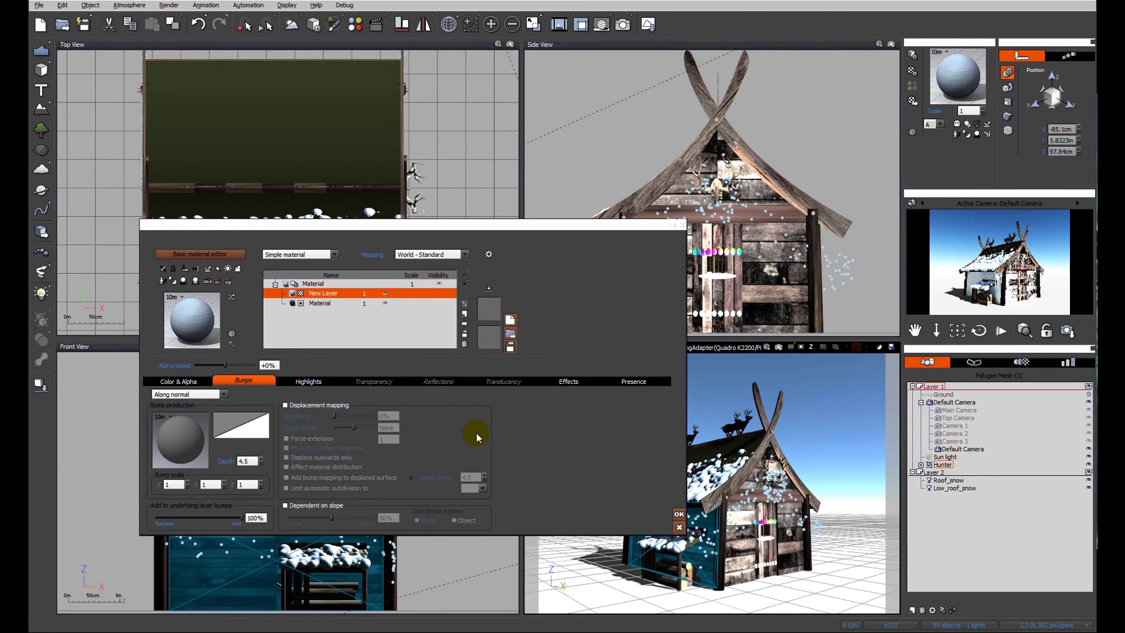
click(628, 382)
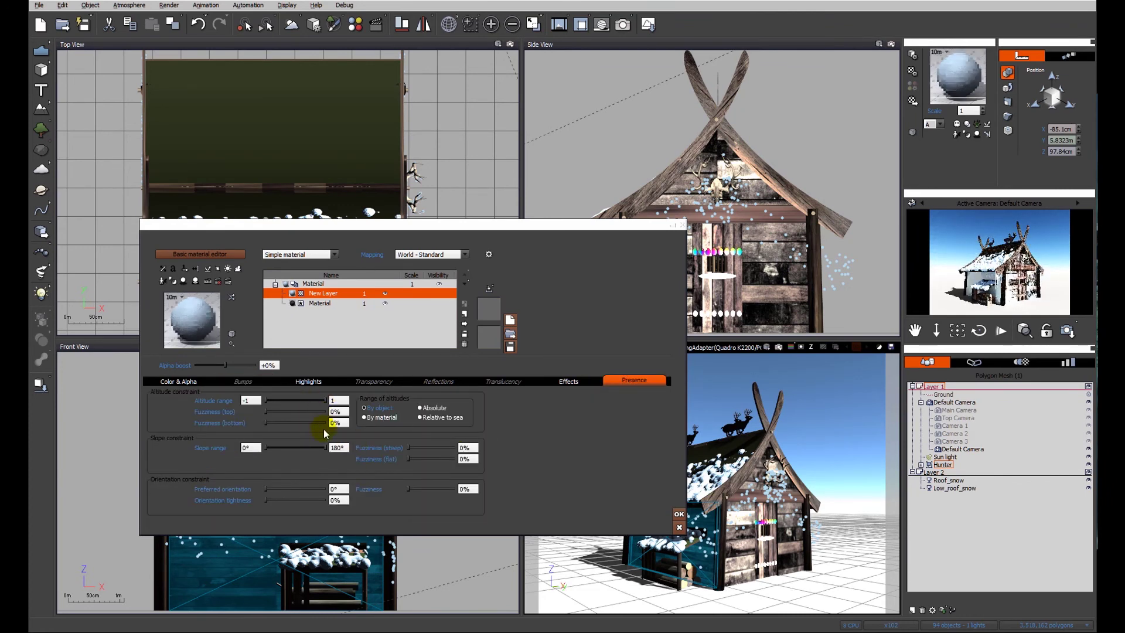
click(300, 402)
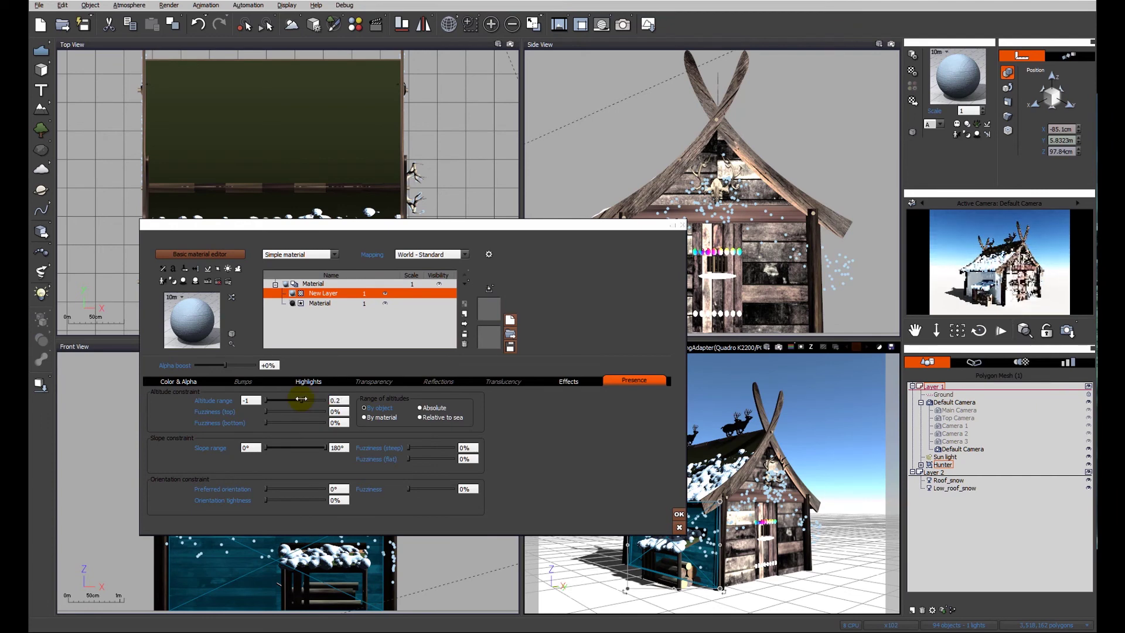
drag(267, 412, 293, 410)
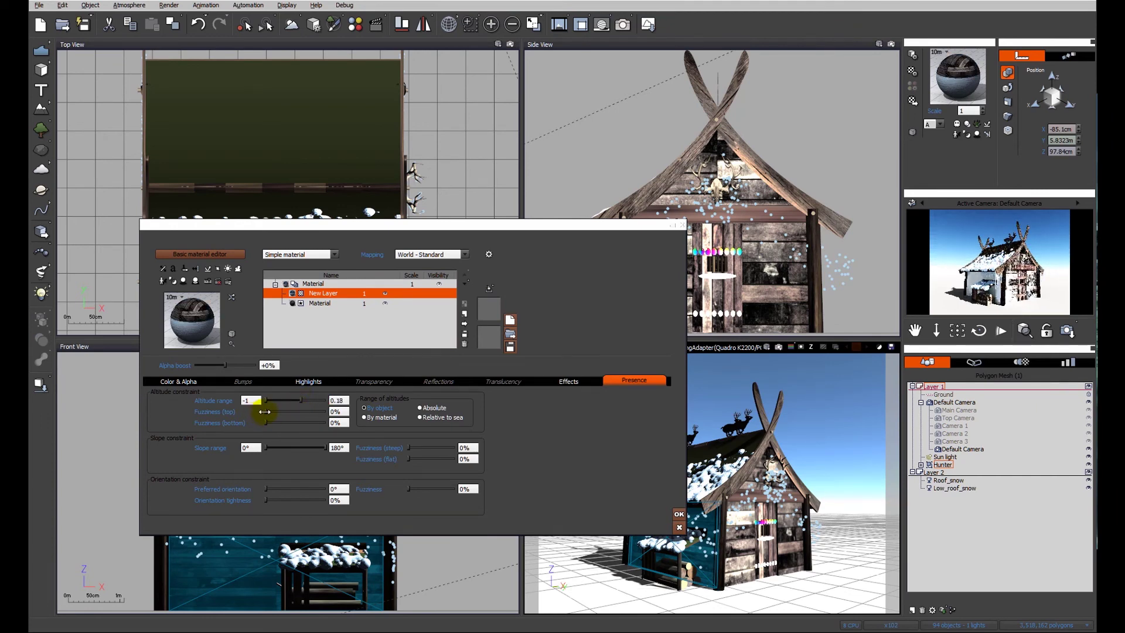
click(300, 400)
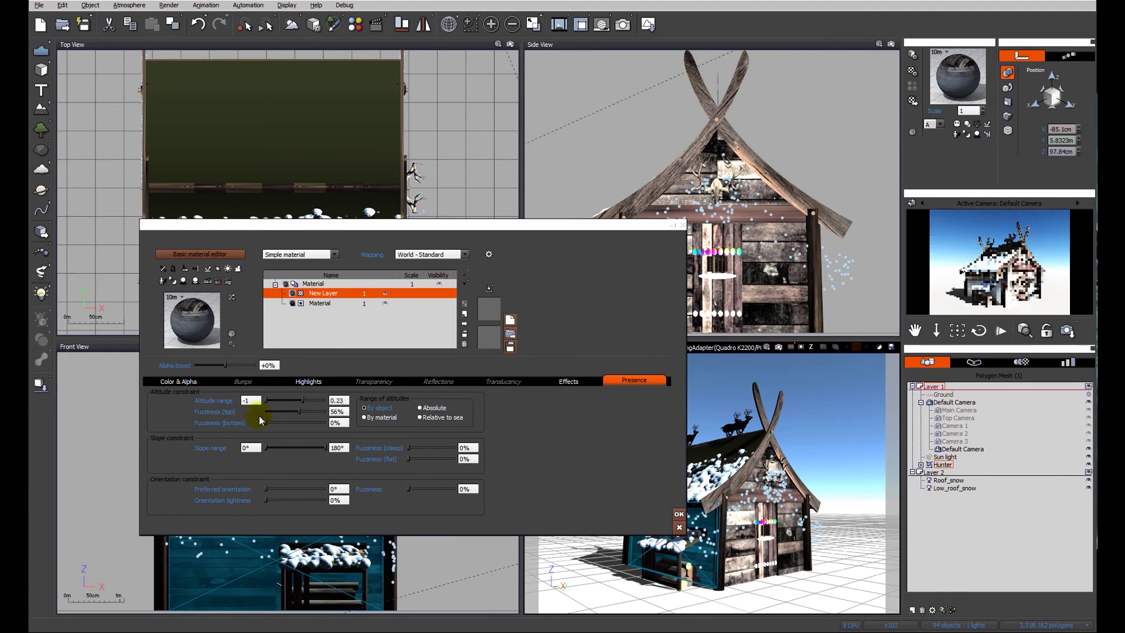
Paste the copied fractal alpha function into the wall layer's Alpha production
click(205, 385)
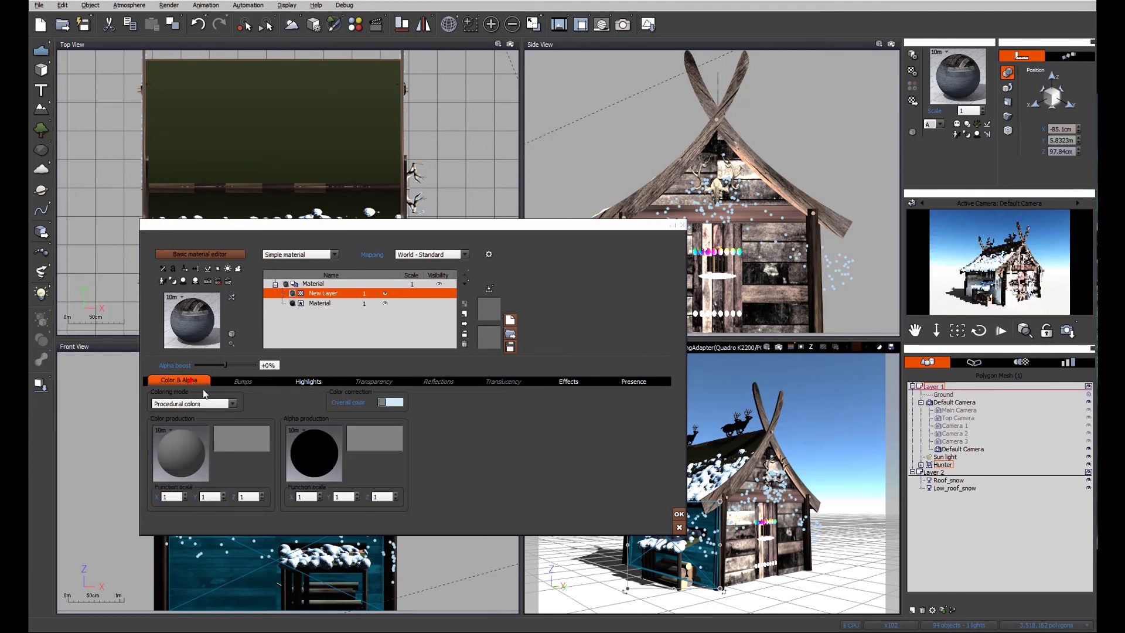
right_click(316, 457)
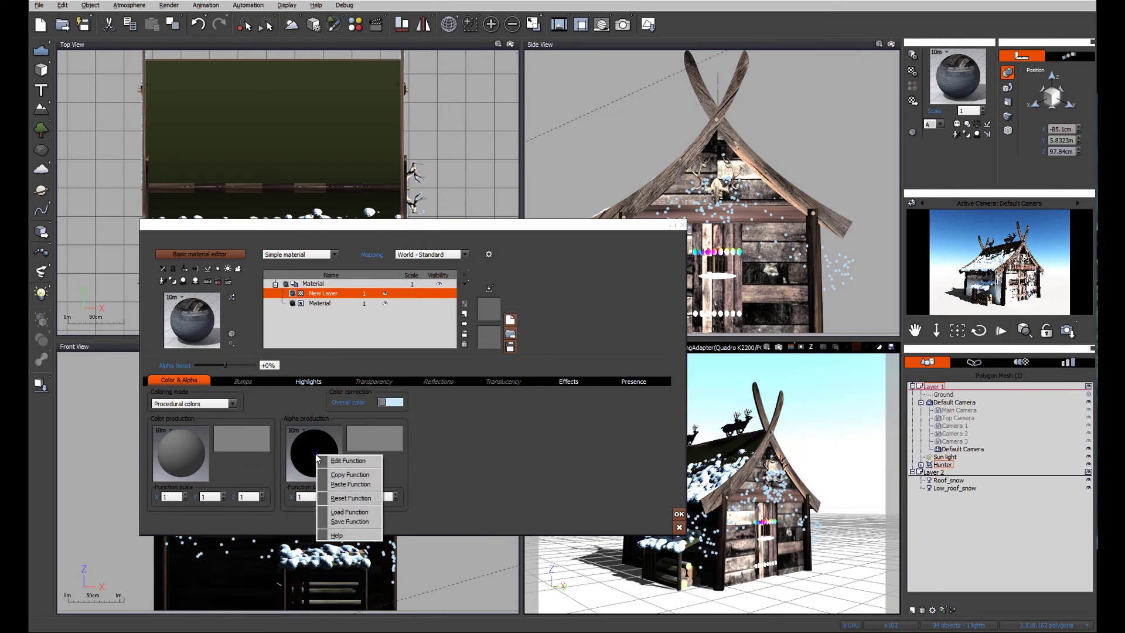
click(350, 484)
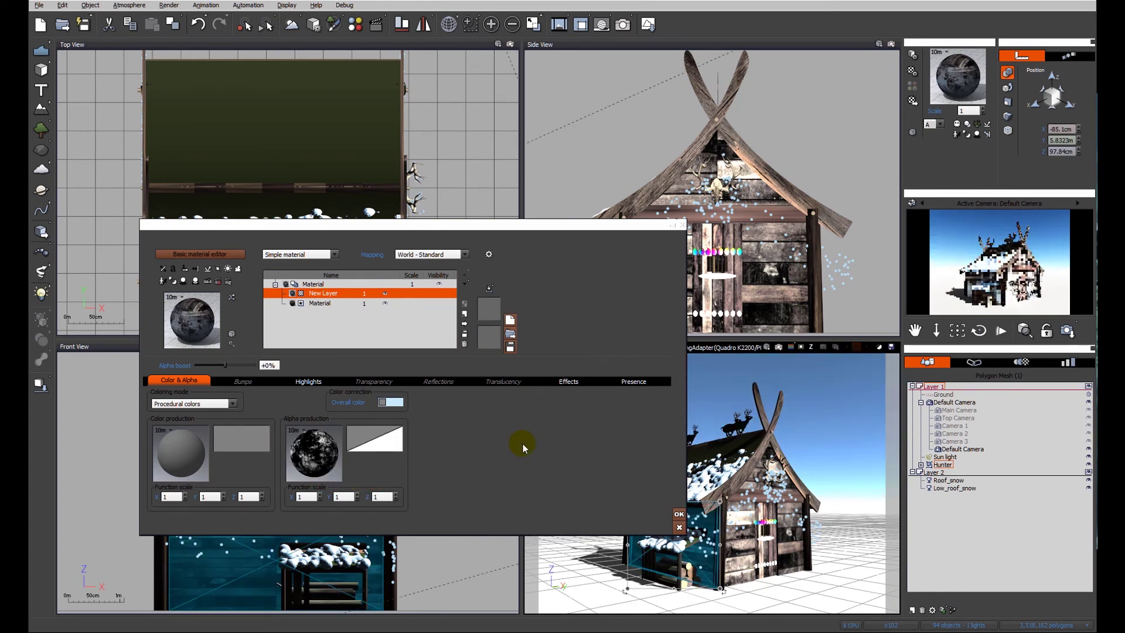
Render the cabin scene to check the new wall snow layer
click(623, 24)
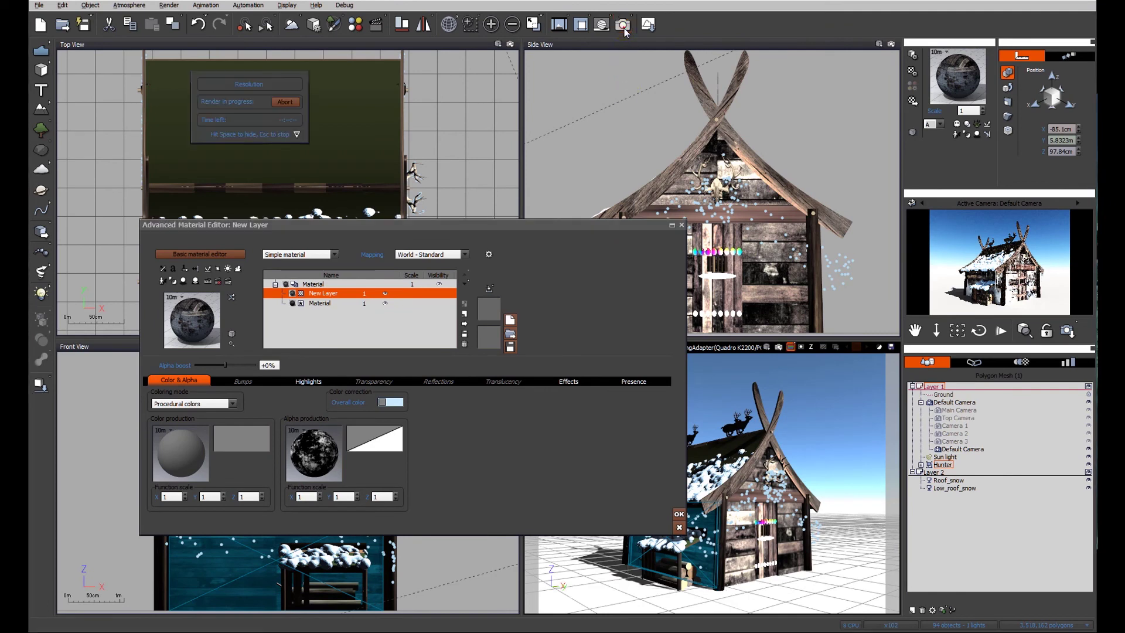